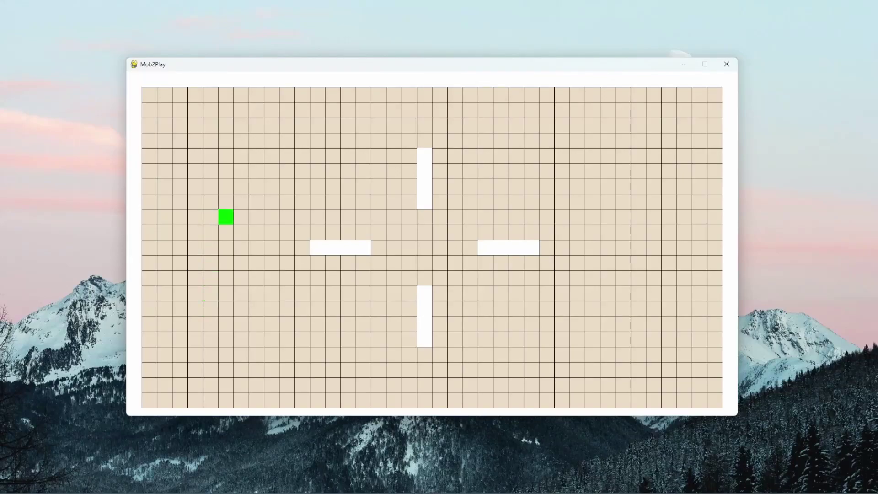
Move the green player in the running game, then point to the P marker in map.txt.
key(Down)
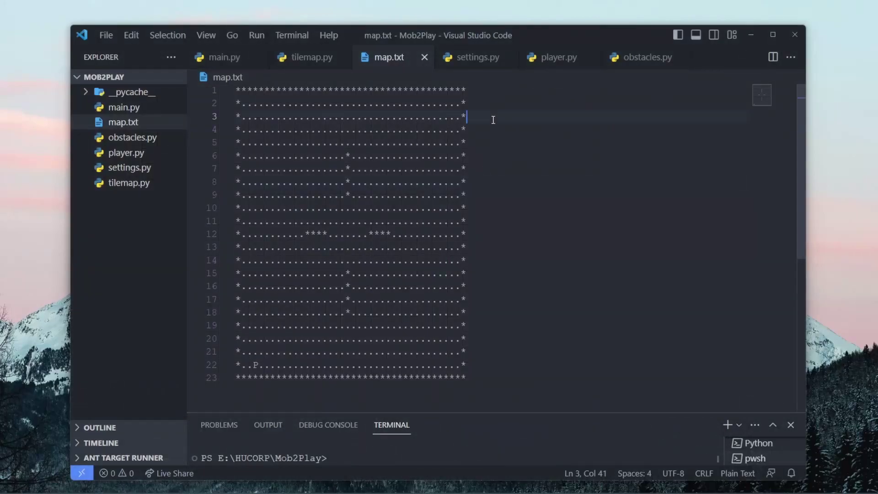
scroll(494, 124, down, 1)
scroll(500, 131, down, 1)
scroll(500, 131, down, 1)
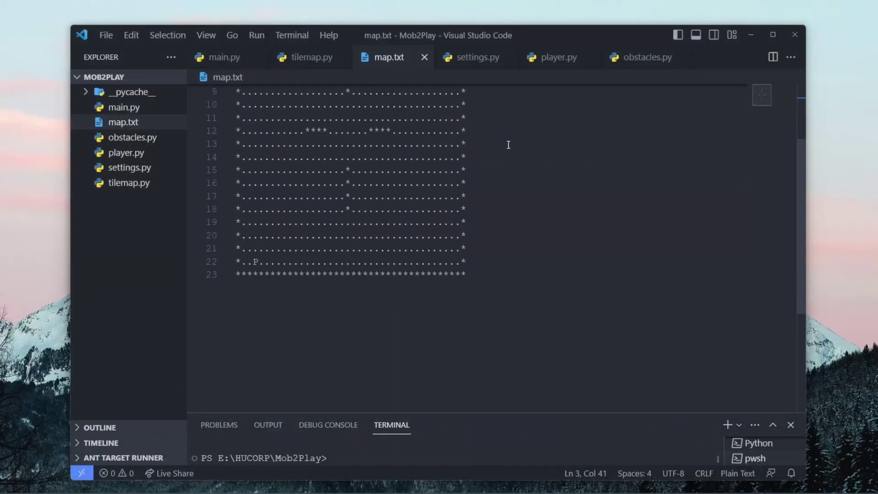
scroll(508, 145, up, 3)
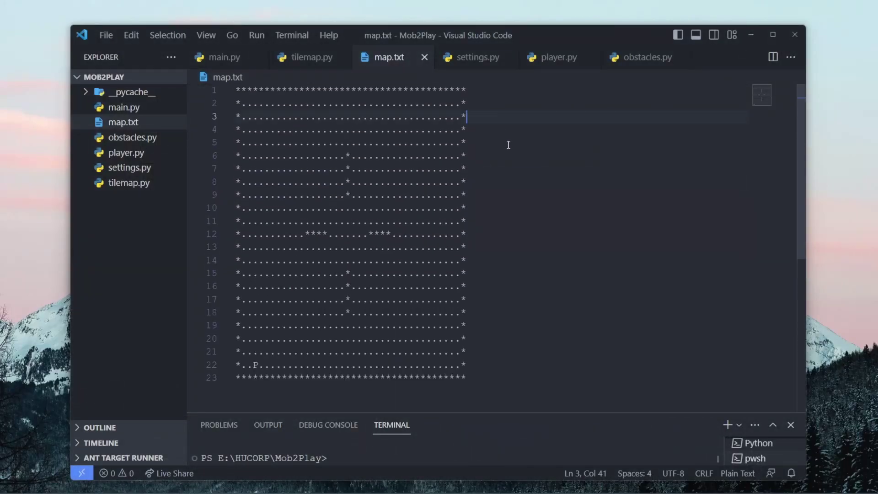
click(258, 361)
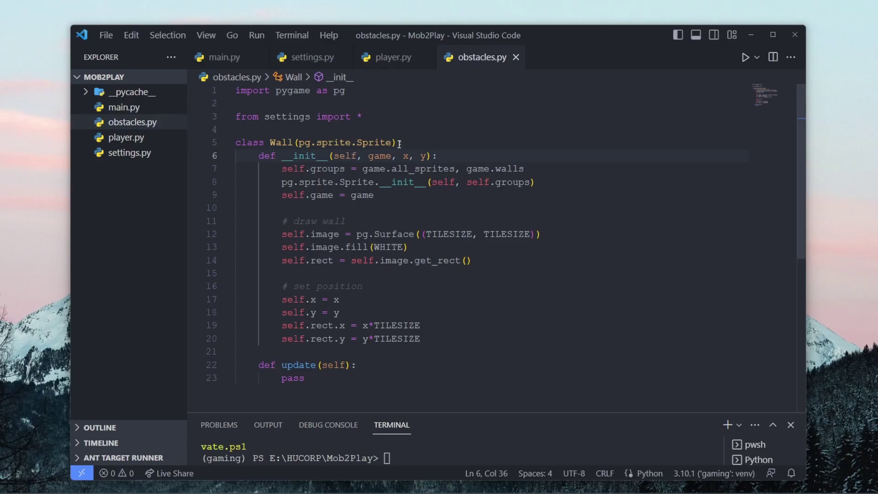
mouse_move(423, 156)
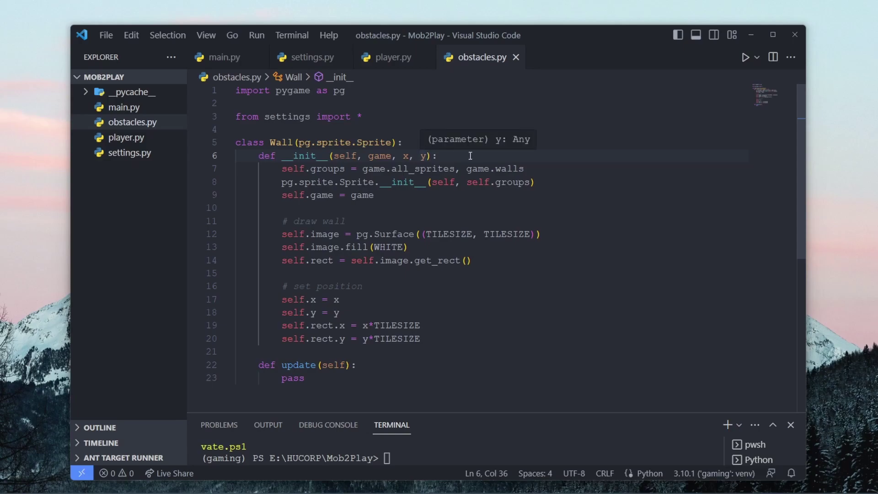
Go to the wall-creating line at the end of line 38 in main.py's new_instance.
click(221, 59)
scroll(462, 235, down, 3)
scroll(464, 237, down, 3)
scroll(466, 241, down, 1)
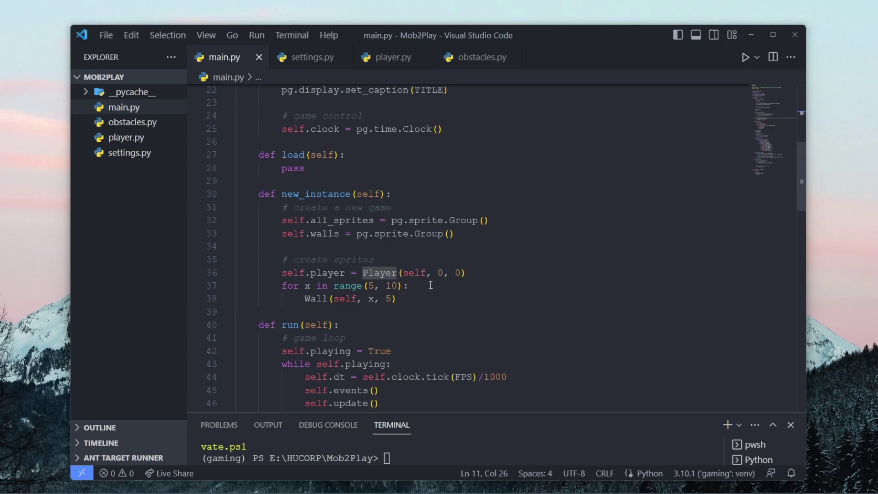
click(412, 297)
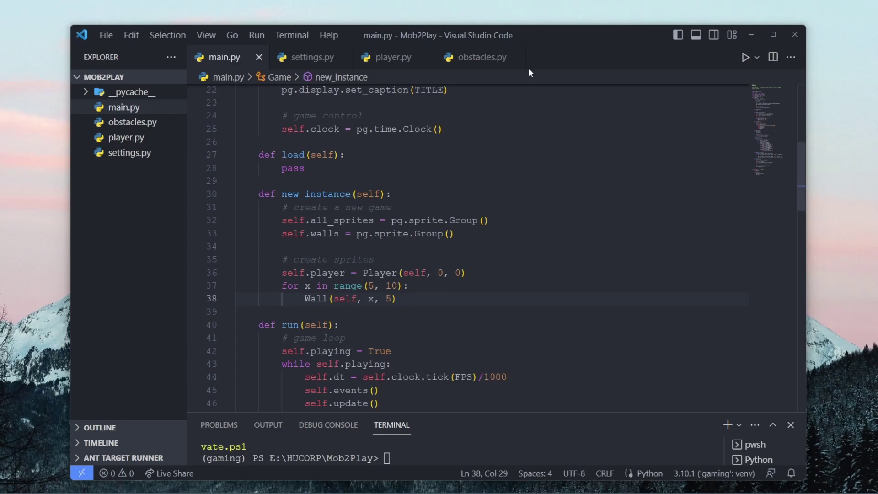
Create a new file tilemap.py and add the settings import.
mouse_move(104, 77)
click(128, 77)
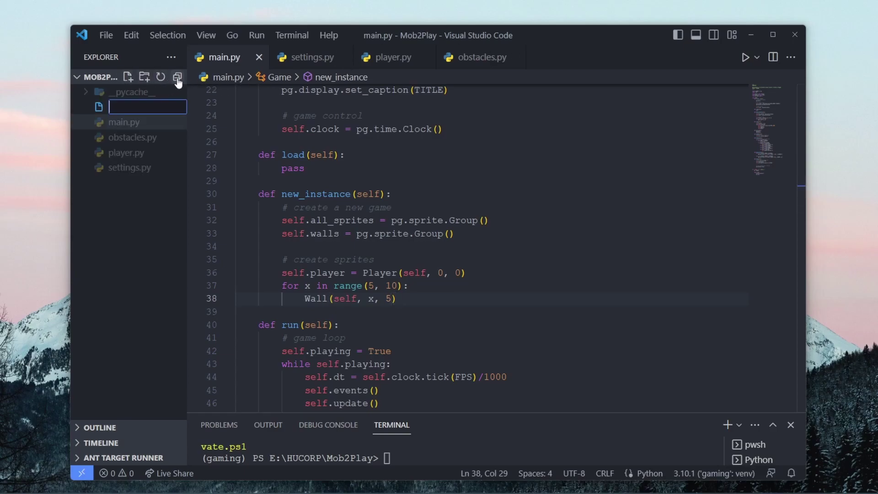
text(tilemap.py)
key(Return)
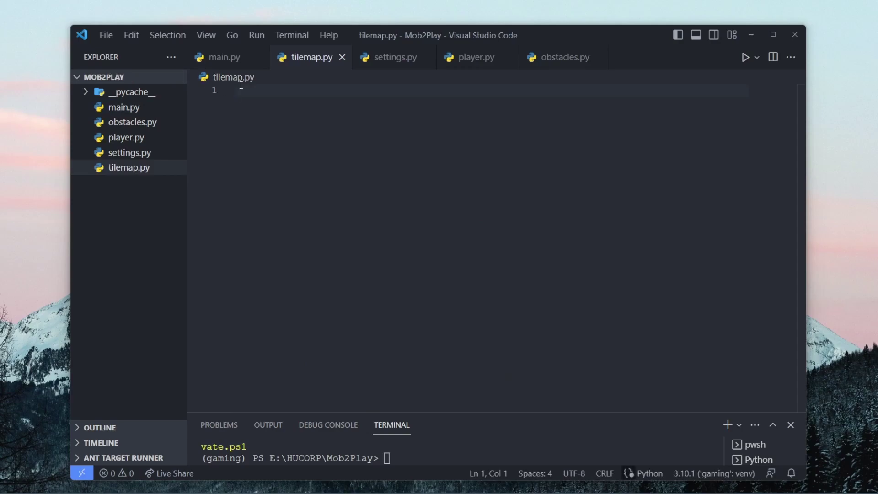
text(from settings imp)
key(Tab)
text(*)
key(Return)
key(Return)
text(class Map:)
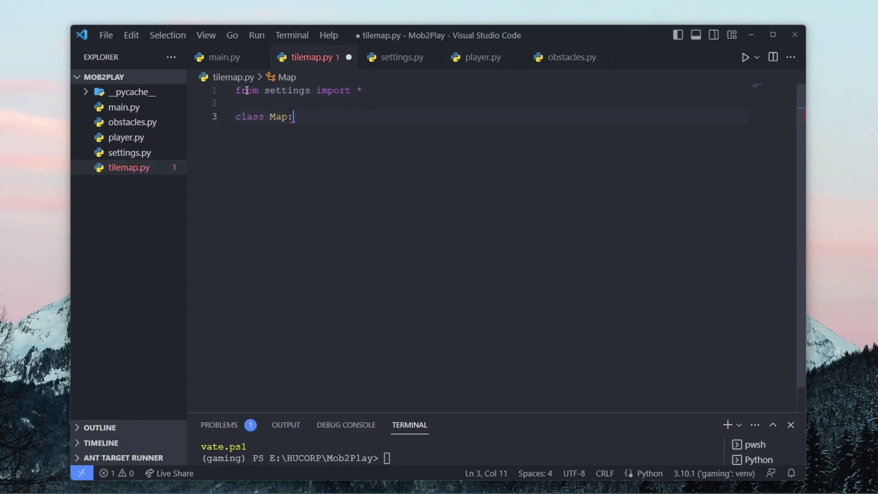
Write class Map with an __init__ that appends each file line to self.data.
key(Return)
text(def __init__(self, filename):)
key(Return)
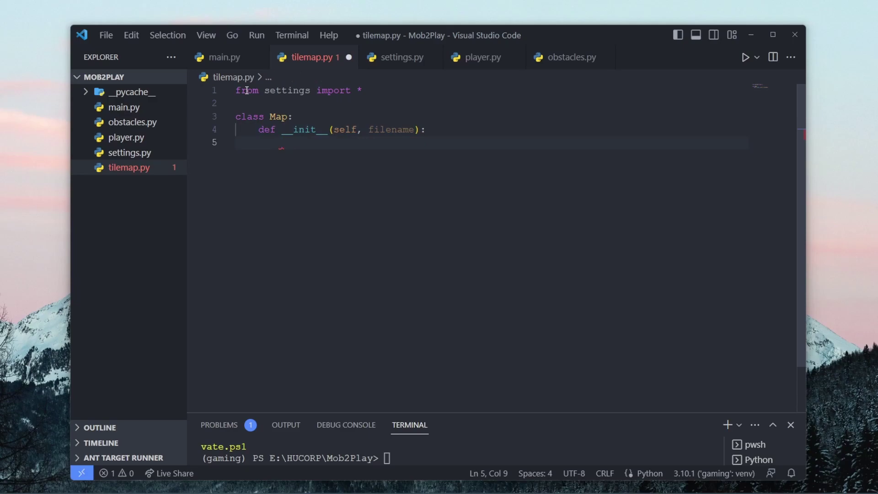
text(seldf.)
key(BackSpace)
text(.data = [])
key(Return)
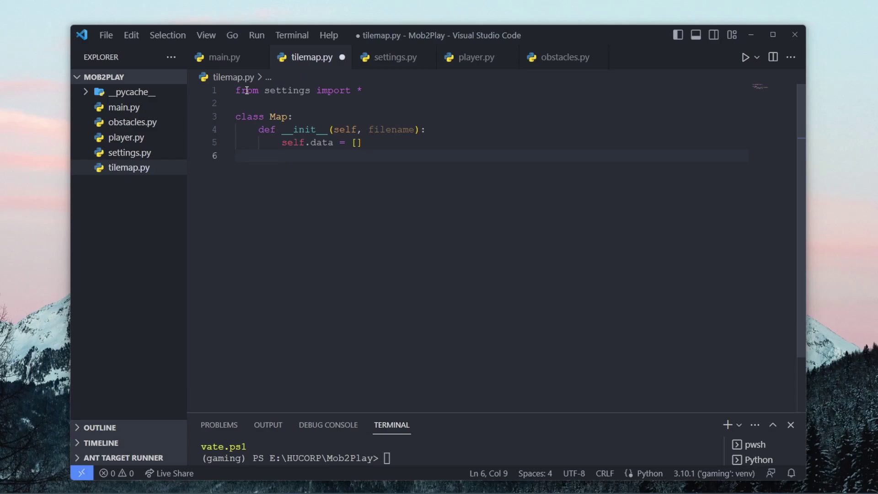
text(with open()
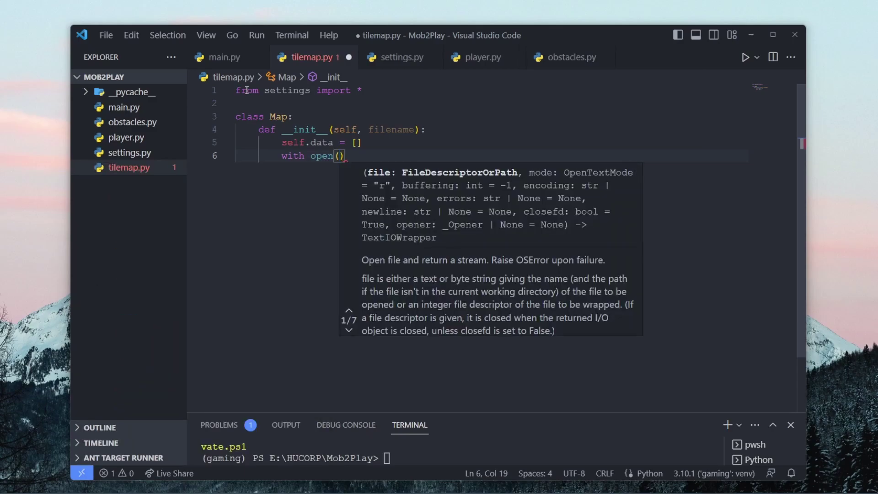
text(filen)
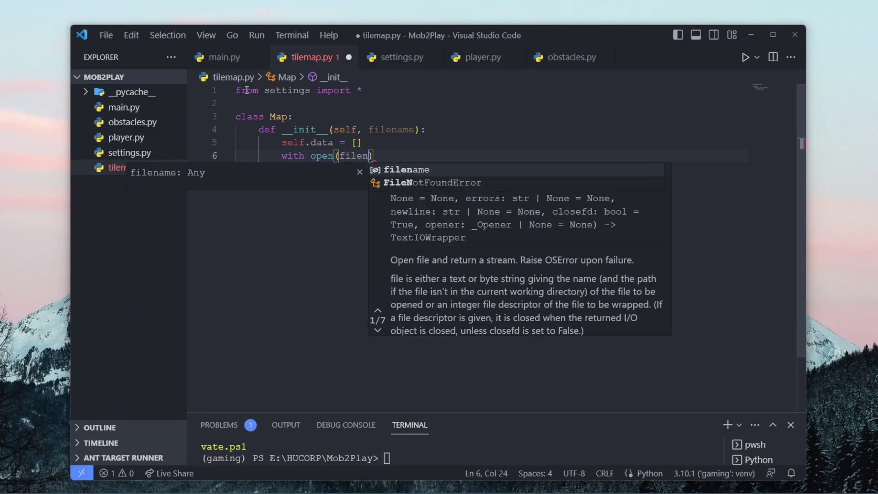
text(ame, 'rt') as f:)
key(Return)
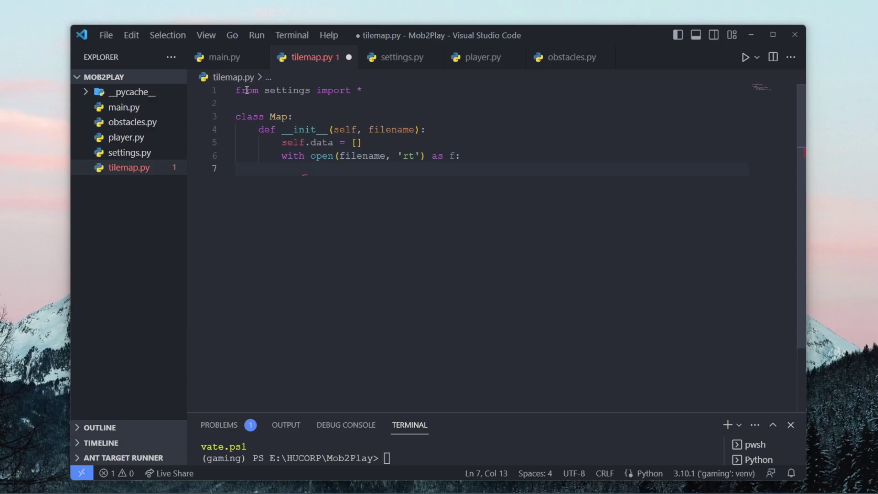
text(for line in f:)
key(Return)
text(self.data.append()
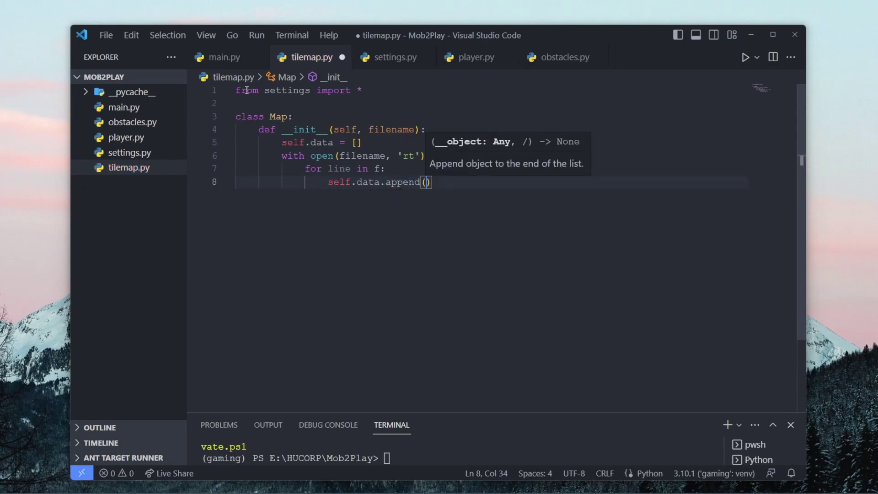
text(line))
key(Return)
key(Return)
key(BackSpace)
key(BackSpace)
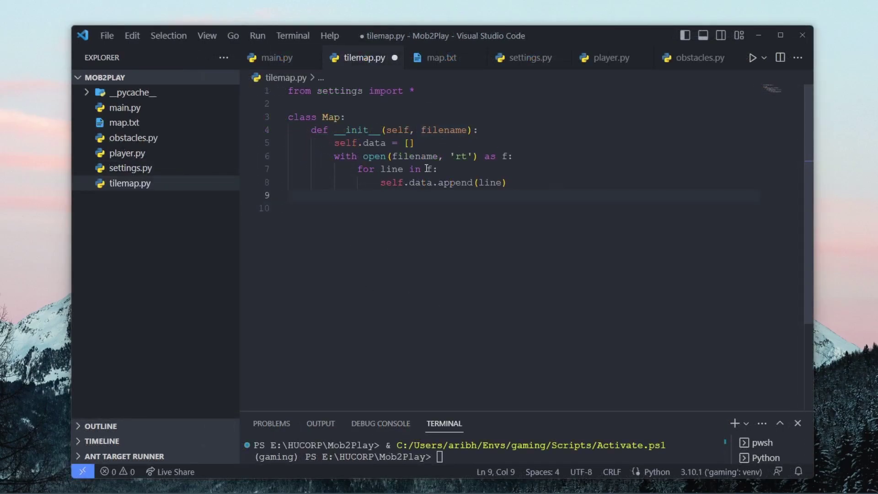
Add n_horiz_tiles = len(self.data[0]) and n_vert_tiles = len(self.data) to Map's constructor.
click(522, 184)
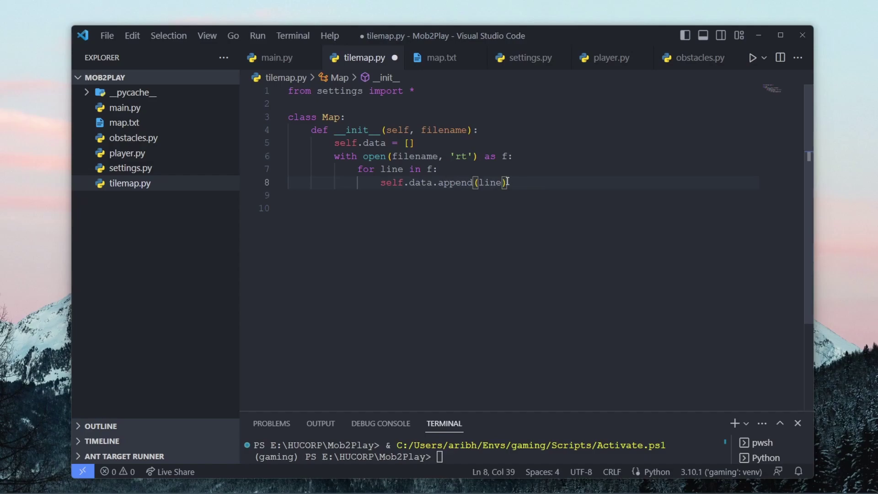
click(399, 143)
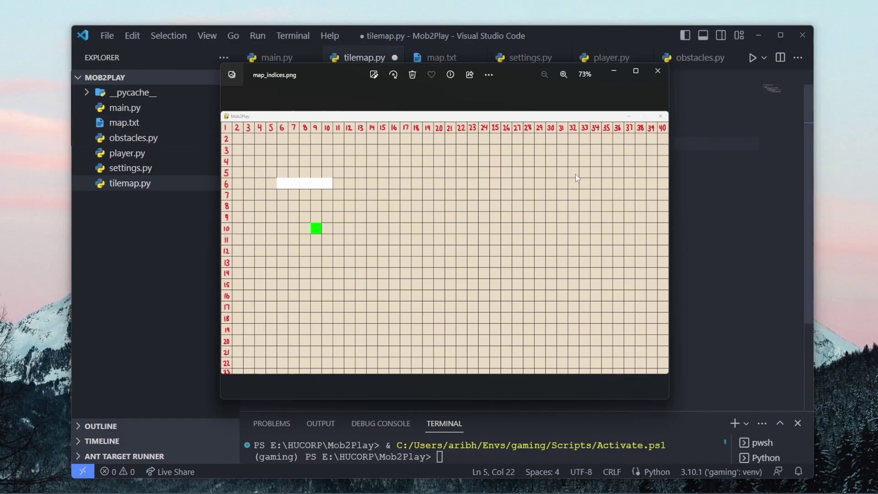
mouse_move(229, 247)
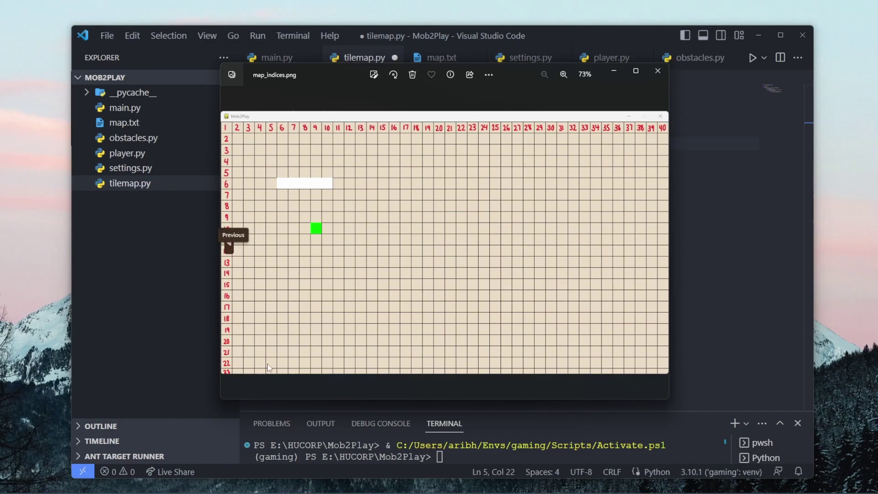
click(657, 71)
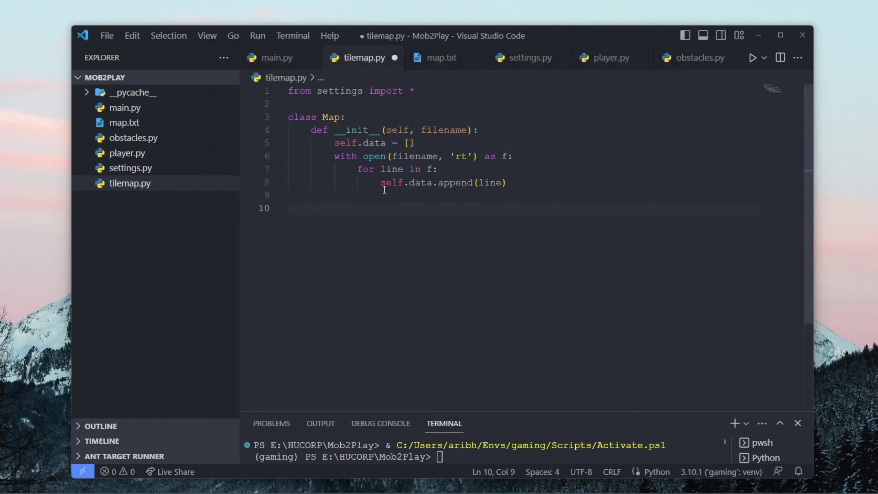
text(n_horiz_tiles =)
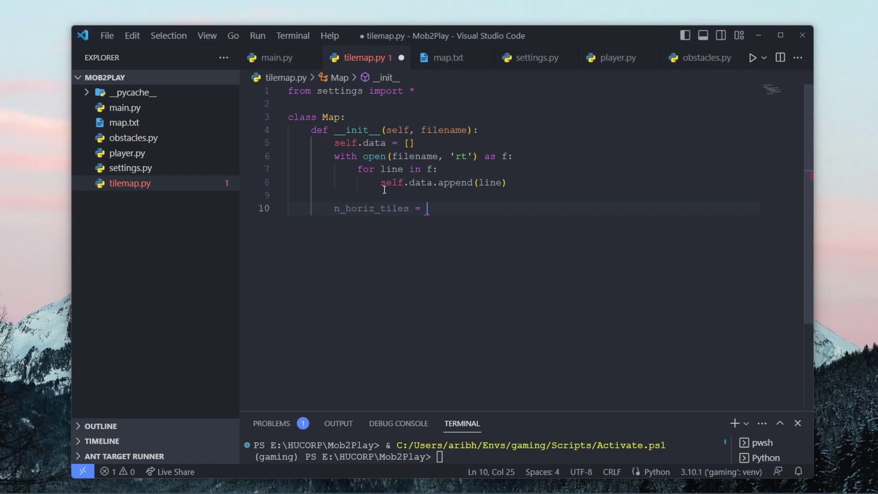
text(len()
text(sel)
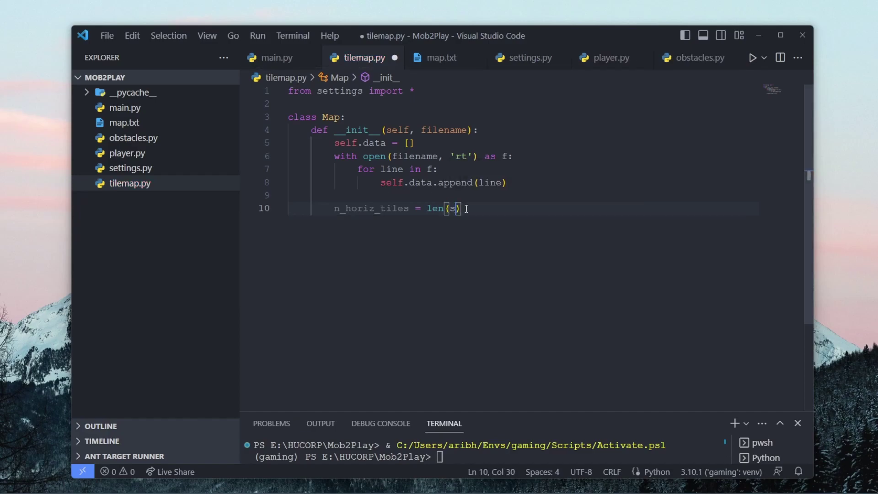
text(f.data[0])
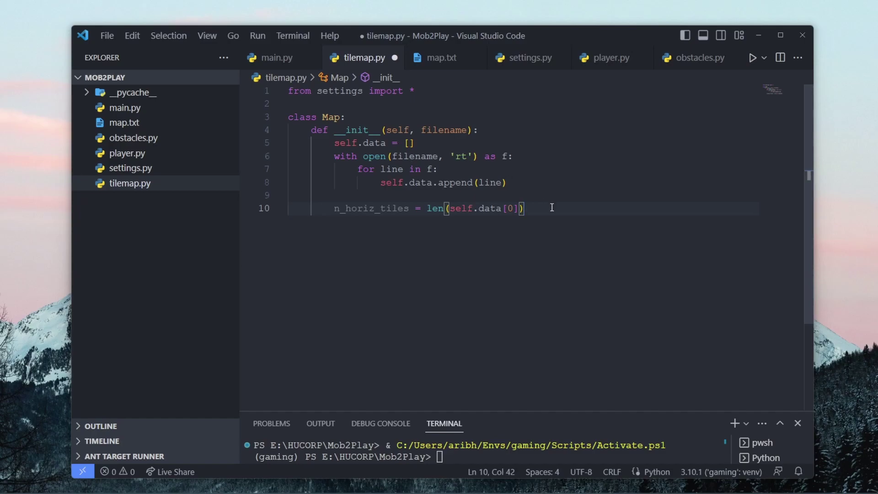
key(Return)
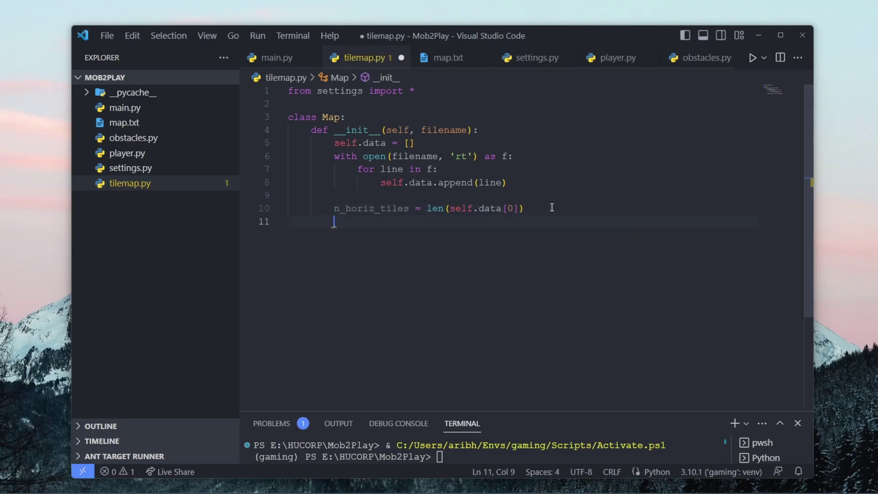
text(n_vert_tiles = len(self.data)
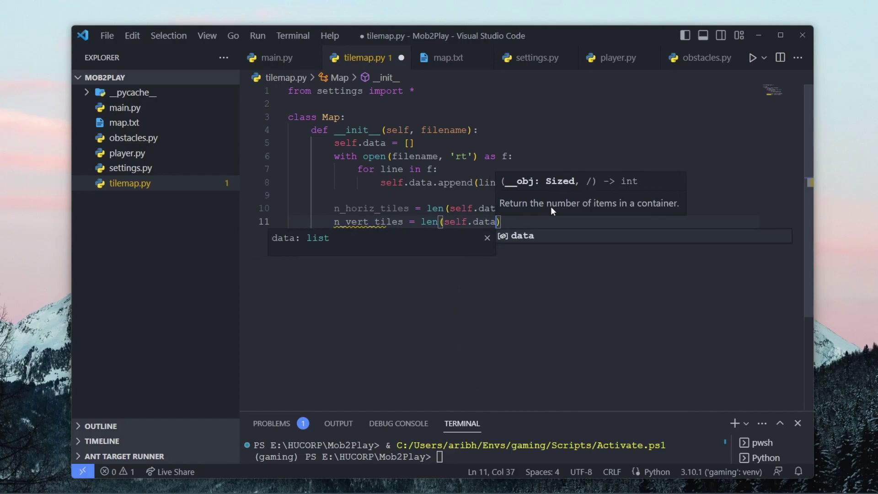
text())
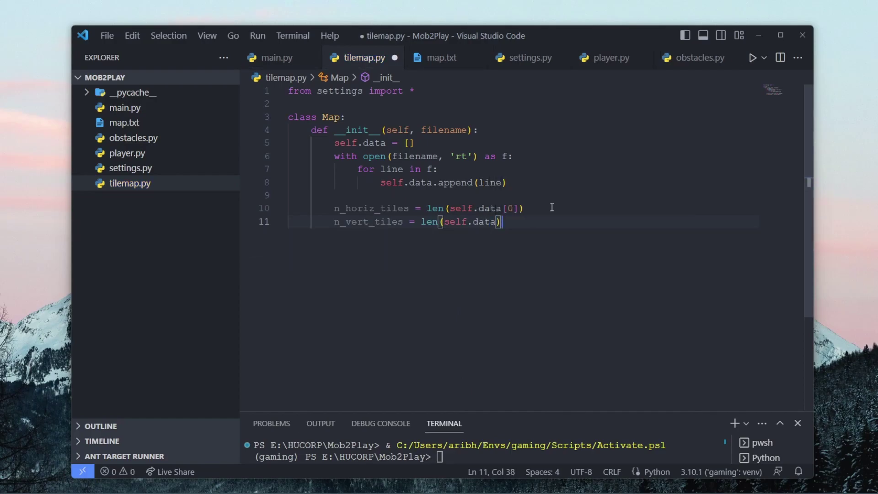
click(516, 181)
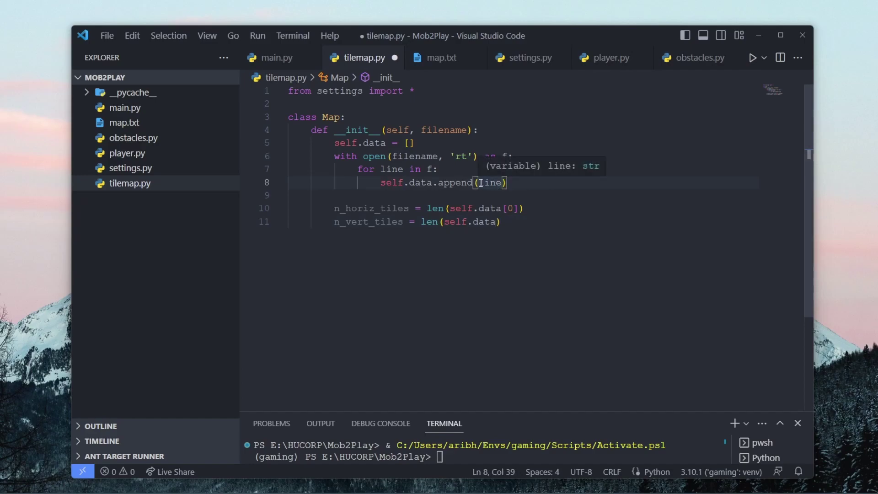
double_click(450, 222)
click(521, 224)
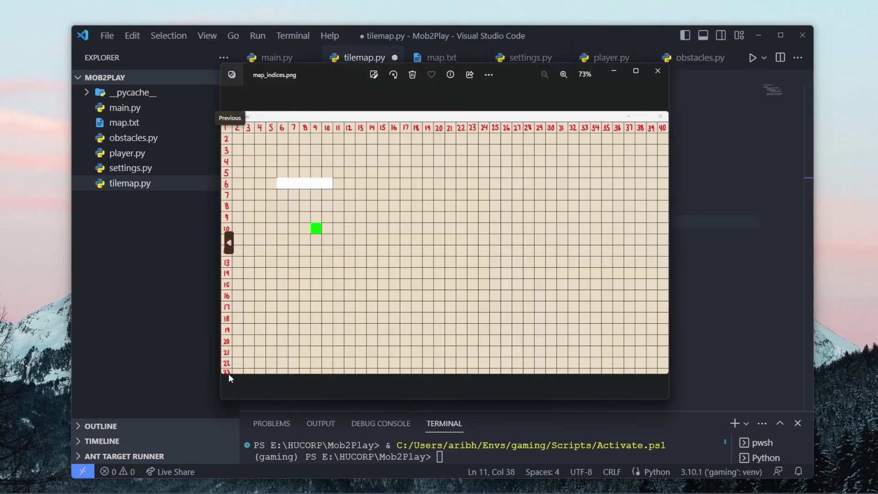
click(738, 225)
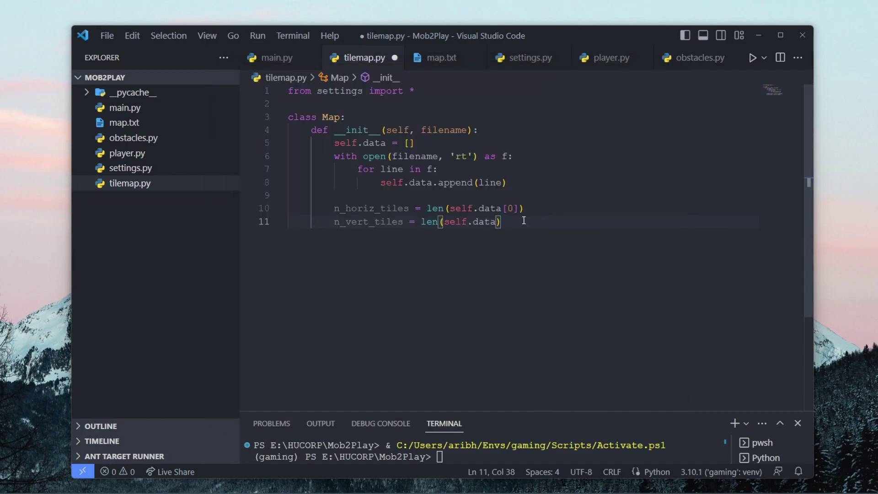
Add self.width = n_horiz_tiles*TILESIZE and self.height = n_vert_tiles*TILESIZE.
key(Return)
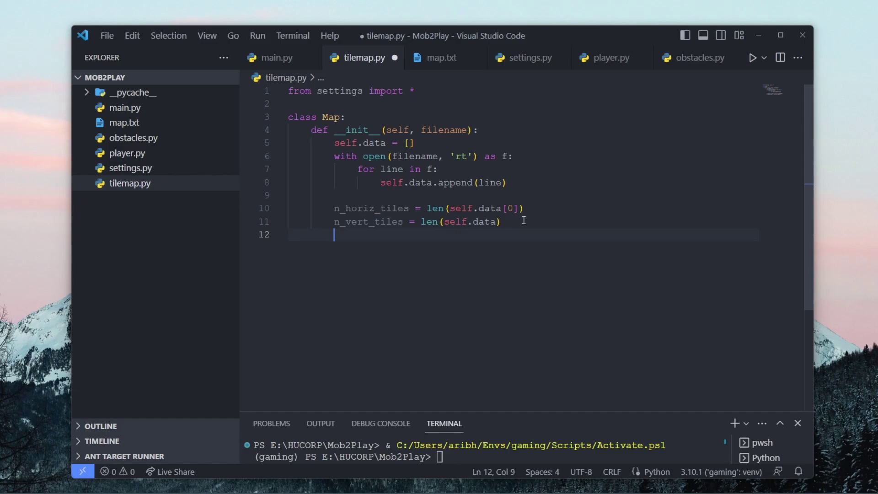
key(Return)
text(self.width = n_ho)
key(Tab)
text(*TILESIZE)
key(Return)
text(self.height = n_vert_tiles*TILES)
key(Tab)
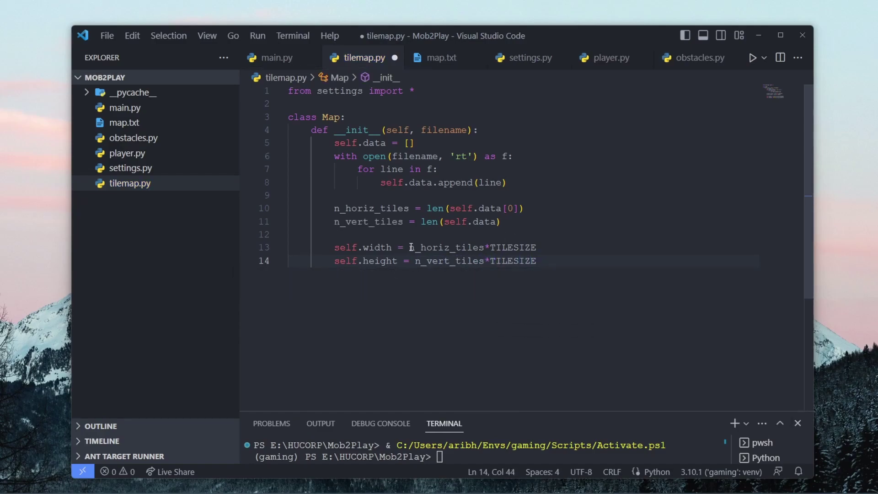
Check the width line's terms and save tilemap.py.
drag(409, 247, 483, 249)
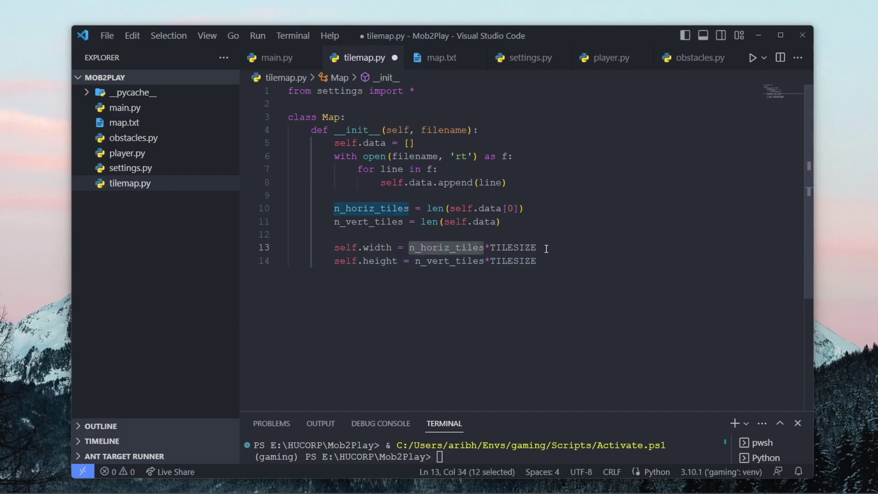
drag(542, 249, 491, 249)
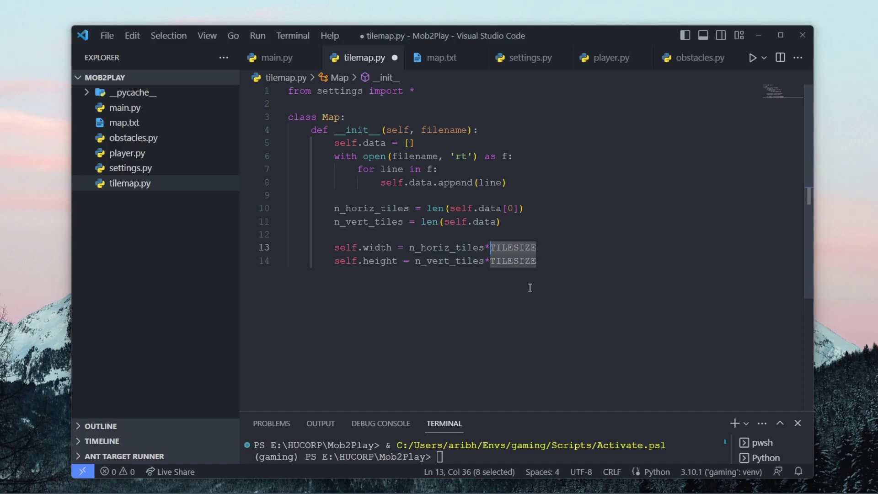
click(555, 252)
click(554, 269)
key(ctrl+s)
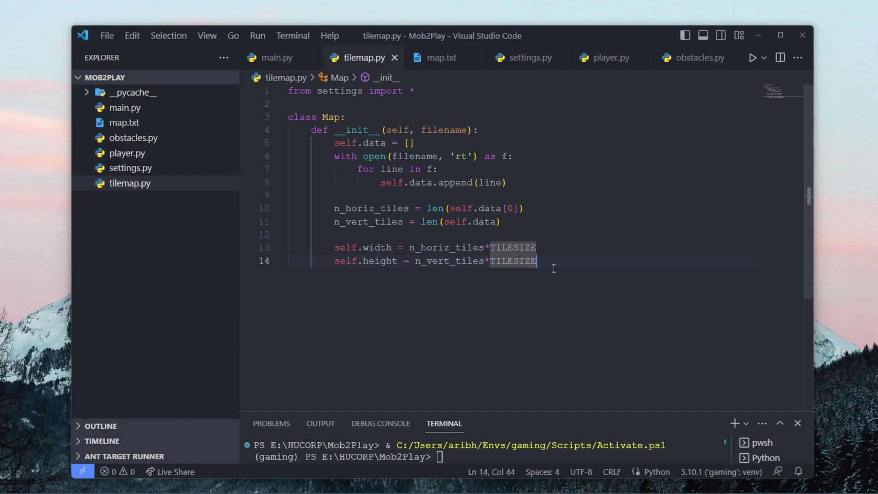
click(497, 143)
click(572, 192)
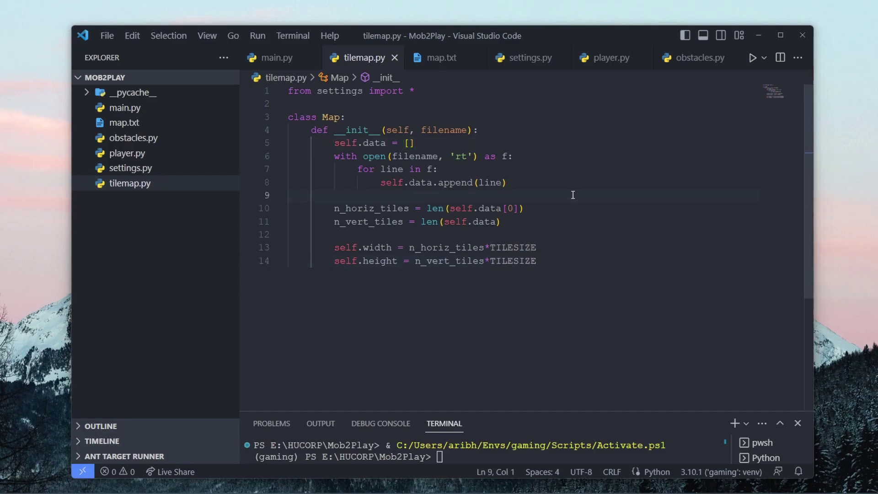
In map.txt, highlight the top wall row, the P start marker, floor dots and a wall star.
click(433, 61)
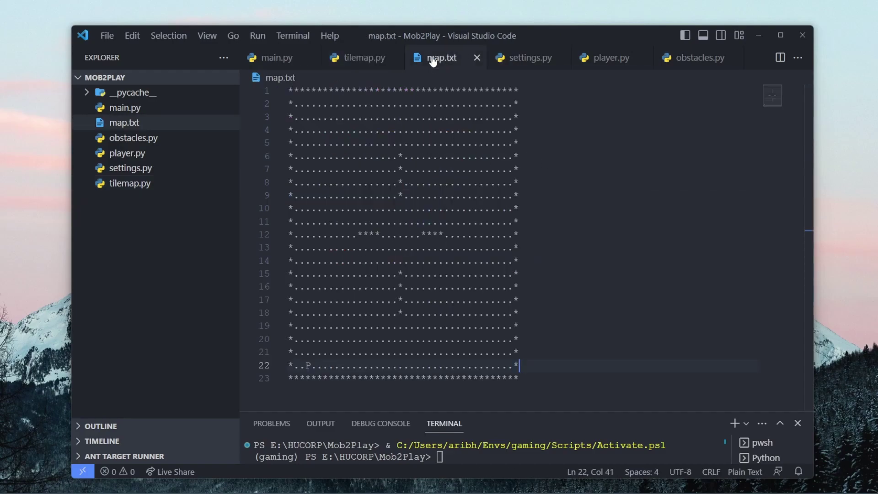
click(540, 90)
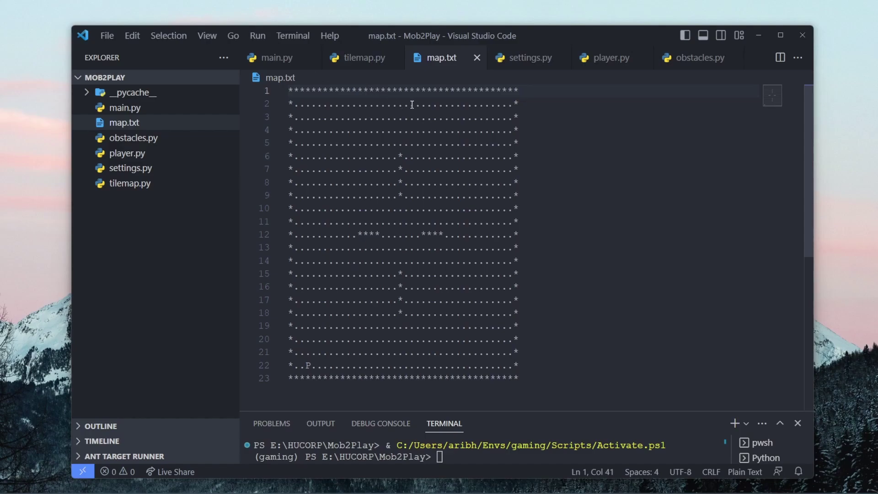
drag(289, 91, 520, 87)
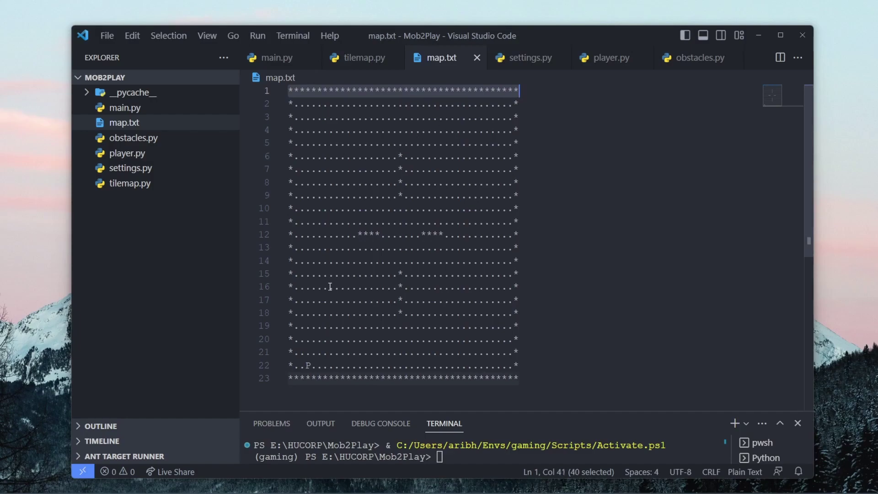
double_click(306, 366)
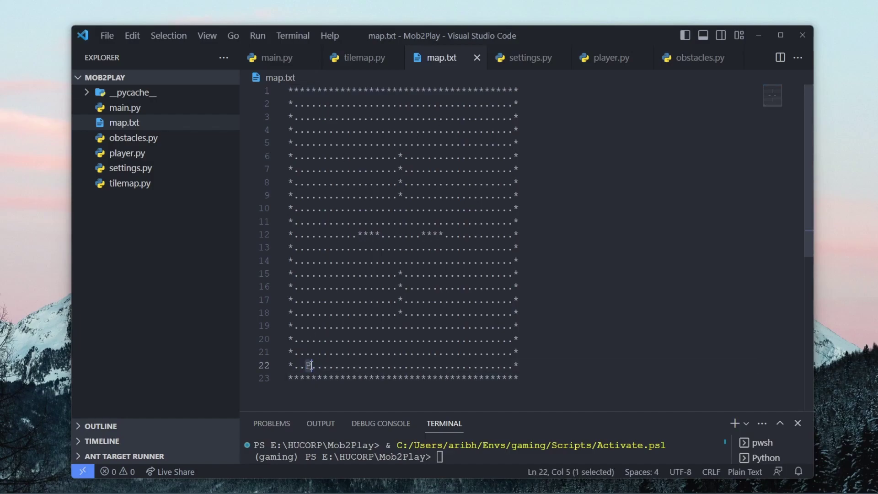
drag(294, 103, 511, 108)
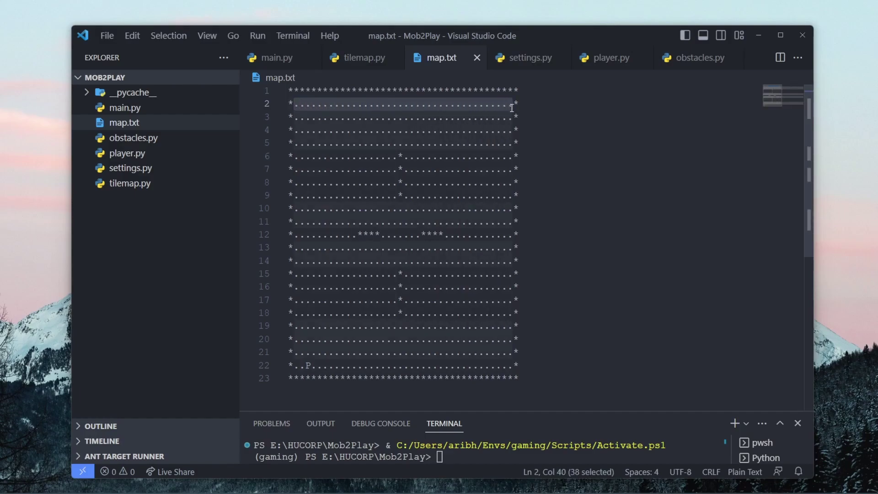
click(538, 115)
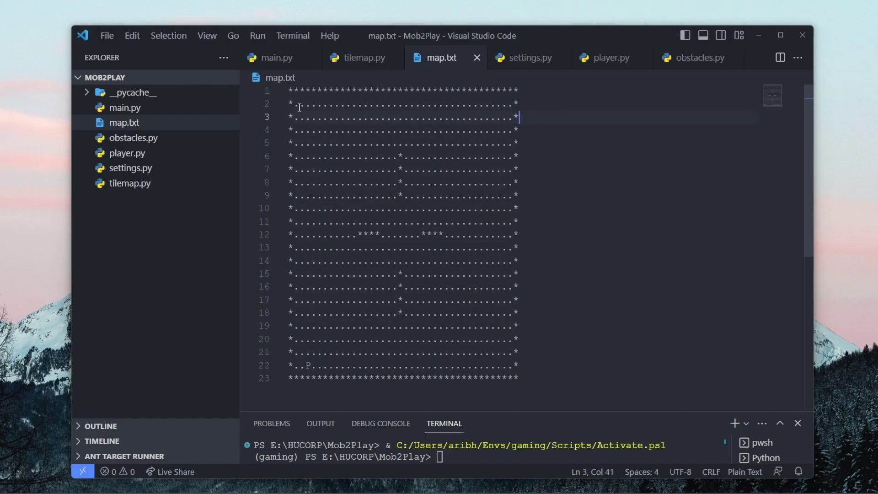
drag(294, 105, 514, 104)
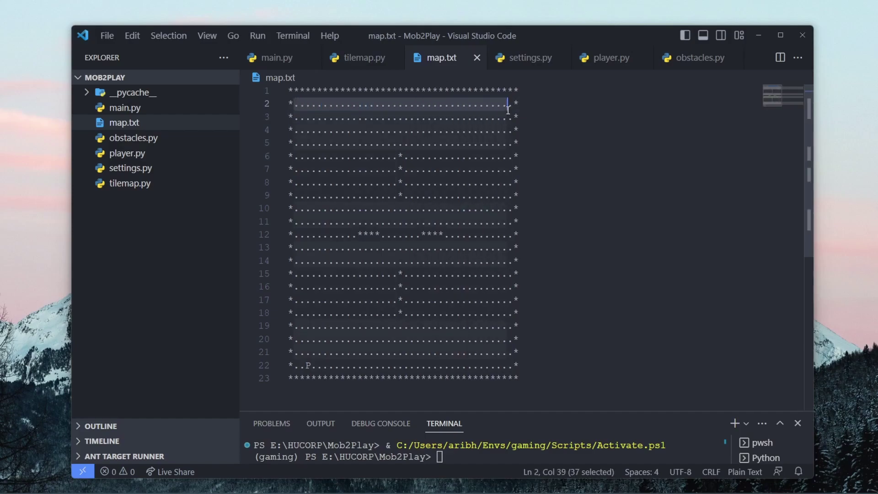
drag(397, 156, 405, 157)
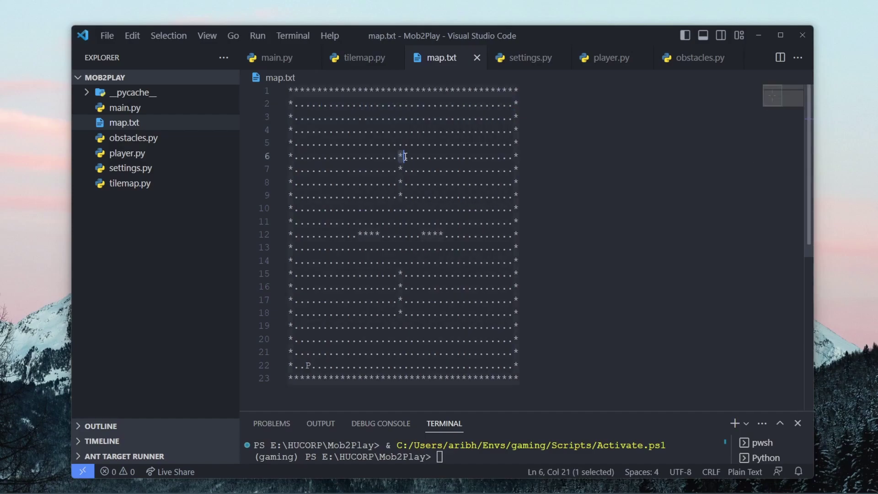
click(366, 235)
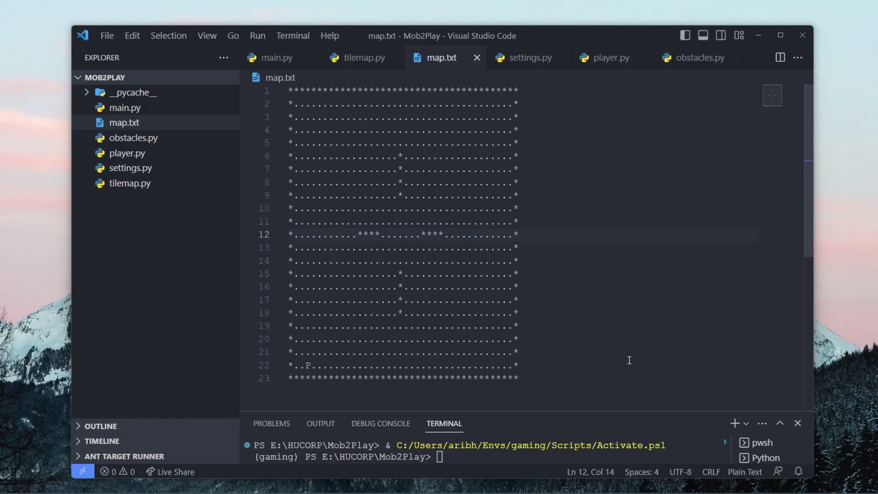
Highlight the top and bottom wall rows and the left and right wall columns.
drag(288, 90, 520, 90)
drag(291, 378, 520, 378)
click(293, 92)
alt+shift+drag(293, 92, 287, 381)
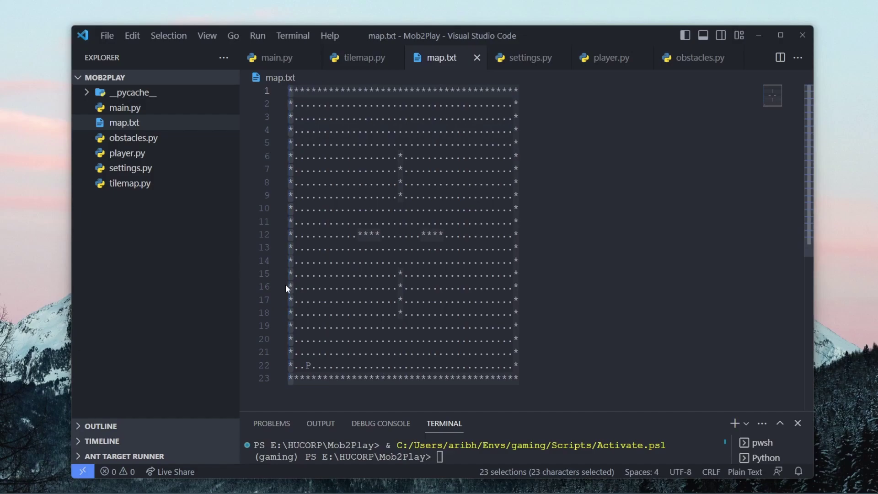
click(525, 93)
alt+shift+drag(546, 97, 524, 383)
key(shift+Left)
click(568, 273)
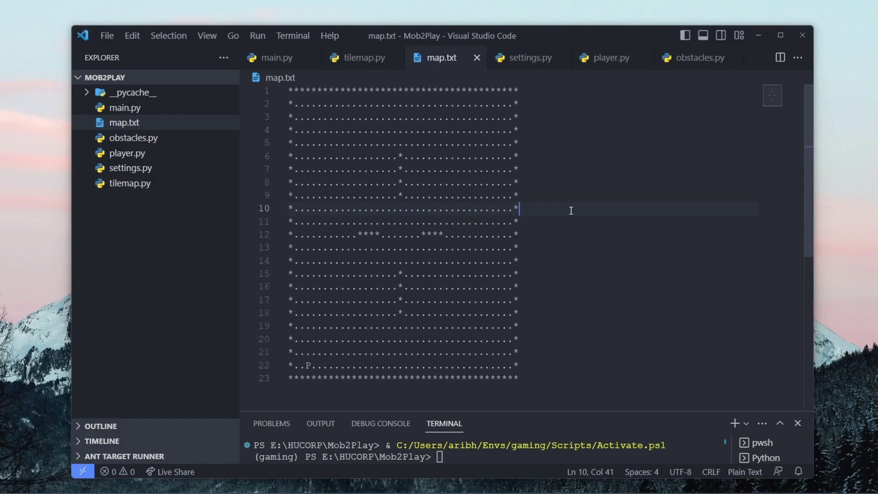
Add 'from os import path' below import sys in main.py.
click(278, 59)
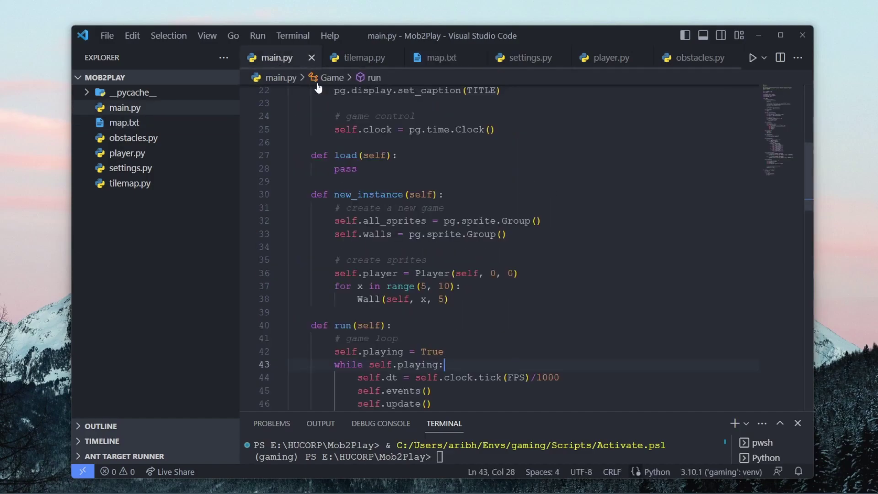
scroll(380, 175, up, 4)
scroll(393, 184, up, 3)
click(488, 196)
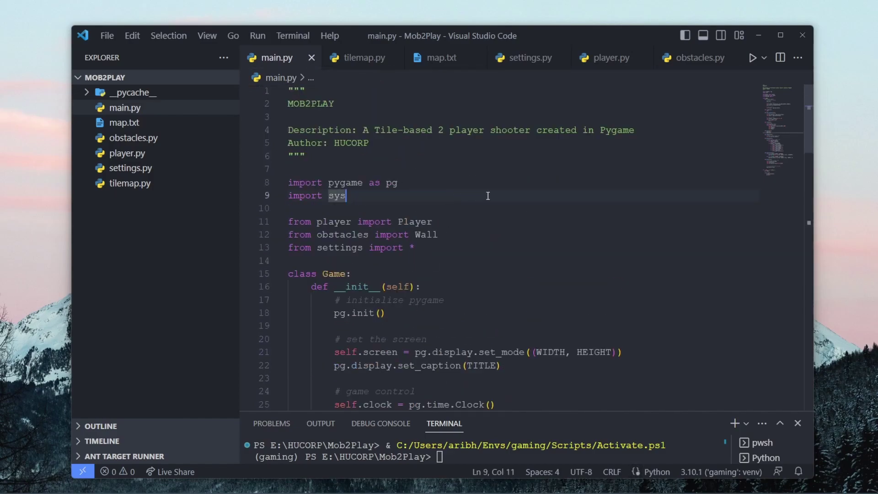
key(Return)
key(Down)
key(Up)
key(Return)
text(fr)
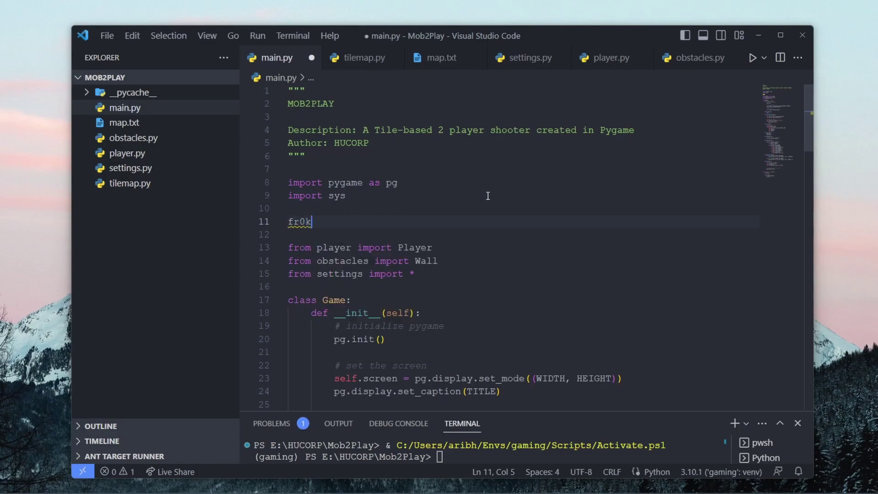
text(m)
key(BackSpace)
key(BackSpace)
text(om os imp)
key(Tab)
text(pa)
key(Tab)
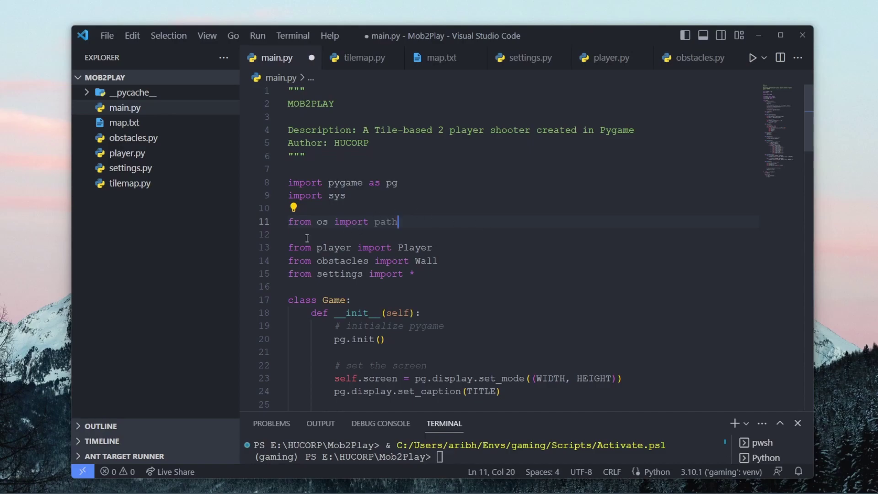
drag(317, 222, 401, 219)
click(428, 224)
scroll(428, 222, down, 3)
scroll(439, 233, down, 3)
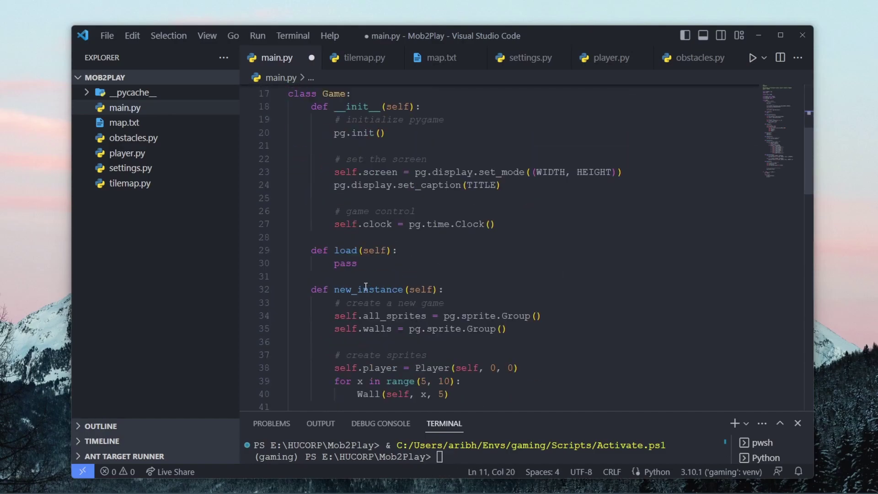
Add game_dir and self.map = Map(path.join(game_dir, 'map.txt')) inside load().
click(425, 254)
key(Return)
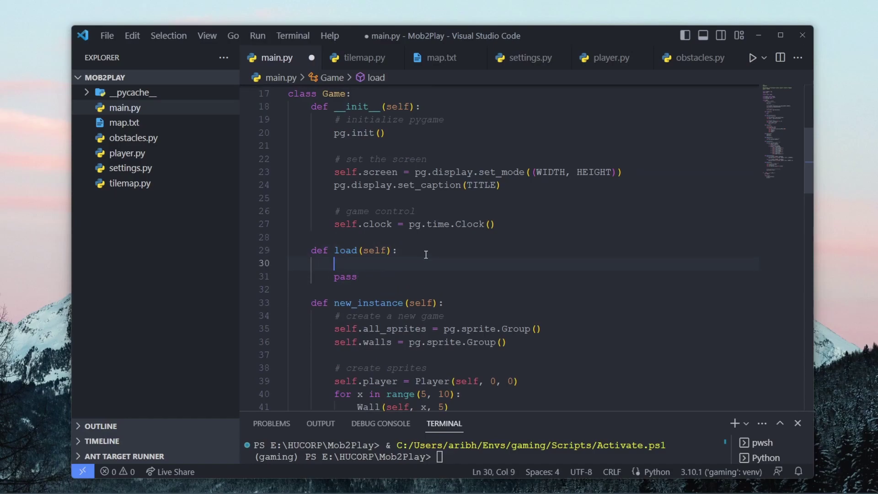
text(game_dir = )
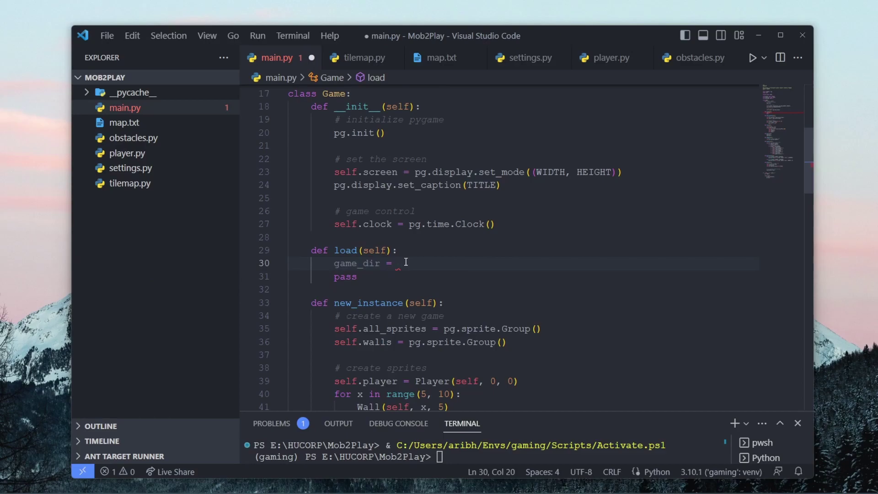
text(path.dirname()
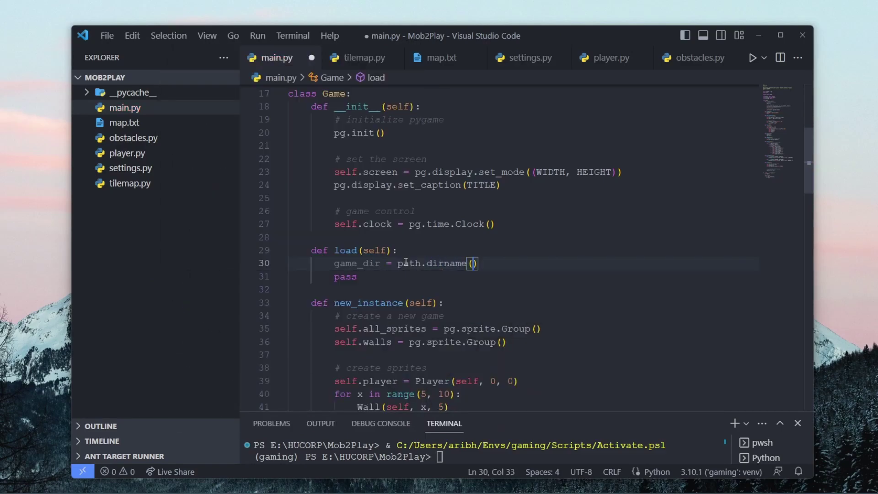
text(__file__))
key(Return)
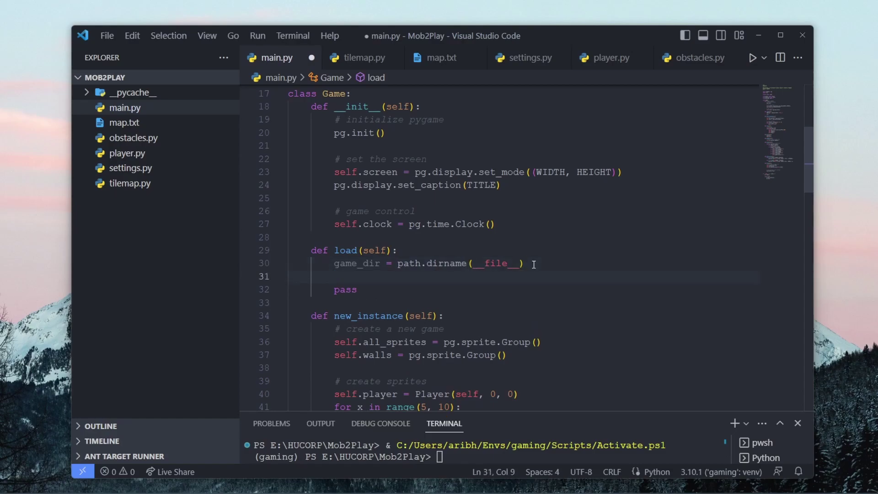
text(se)
key(BackSpace)
key(BackSpace)
text(self.map = Map()
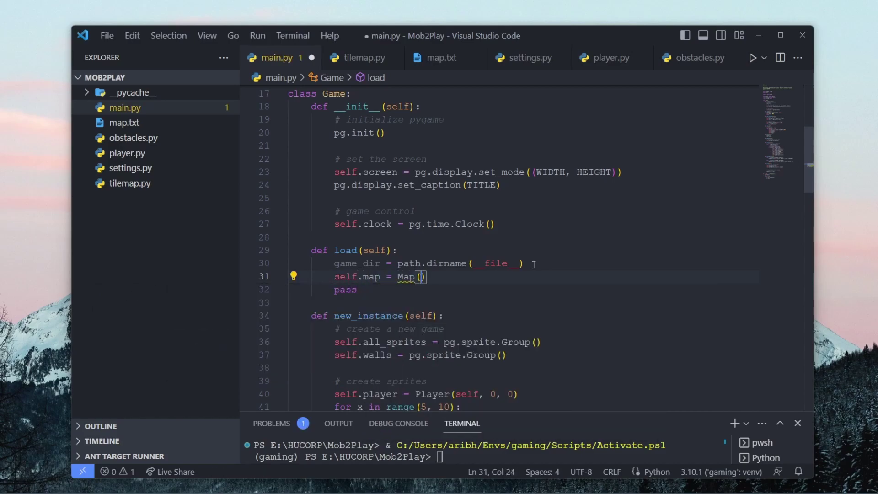
text(path.join)
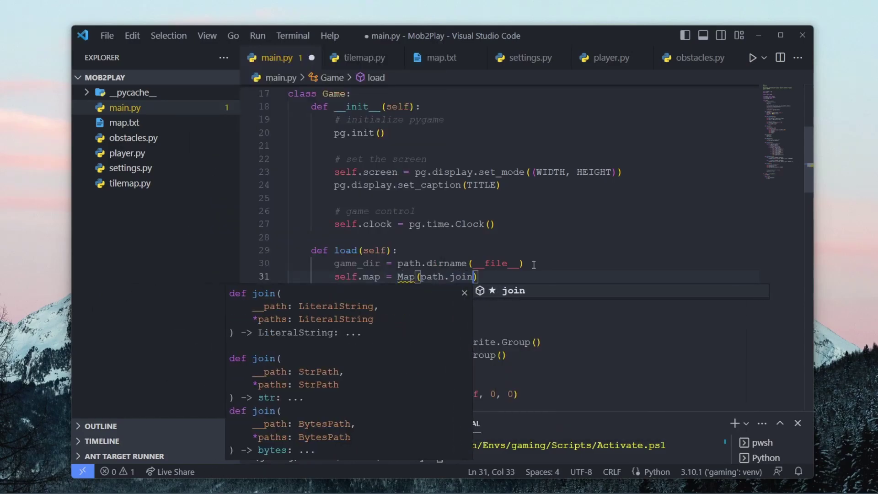
text((game_)
key(Tab)
text(, 'map.txt')))
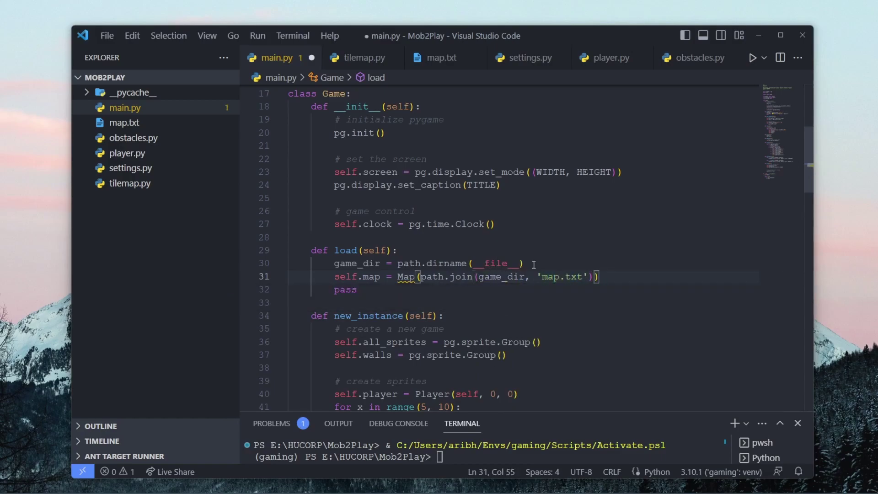
key(Up)
key(Home)
key(shift+Right)
key(shift+Right)
key(shift+Right)
key(shift+Right)
key(shift+Right)
key(shift+Right)
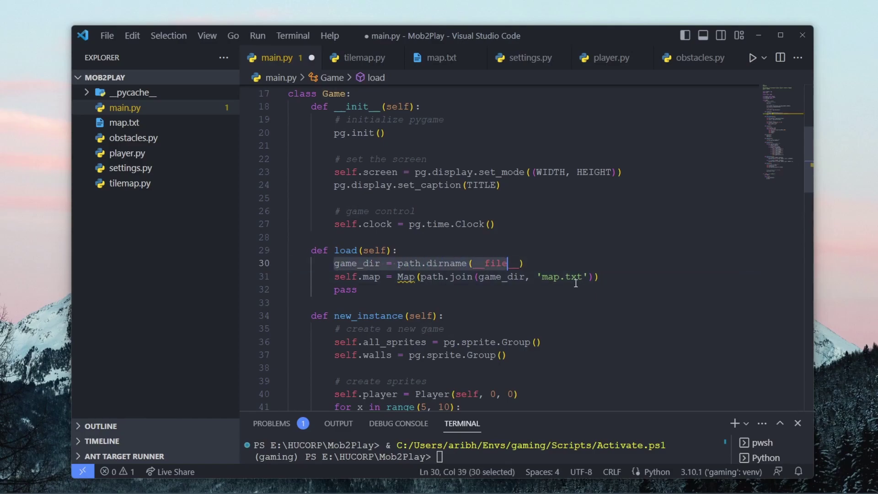
drag(542, 277, 584, 277)
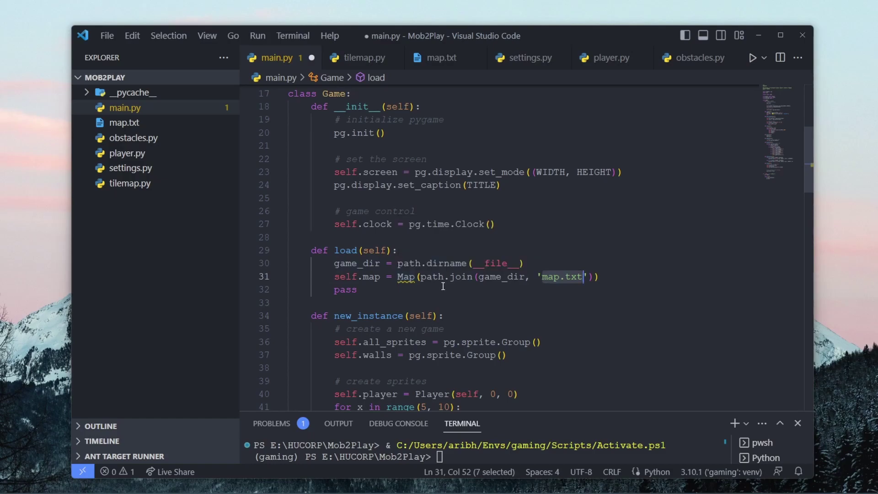
scroll(510, 302, up, 5)
Start a new import line below the Wall import.
click(426, 243)
key(Down)
key(Down)
click(460, 262)
key(Return)
text(from )
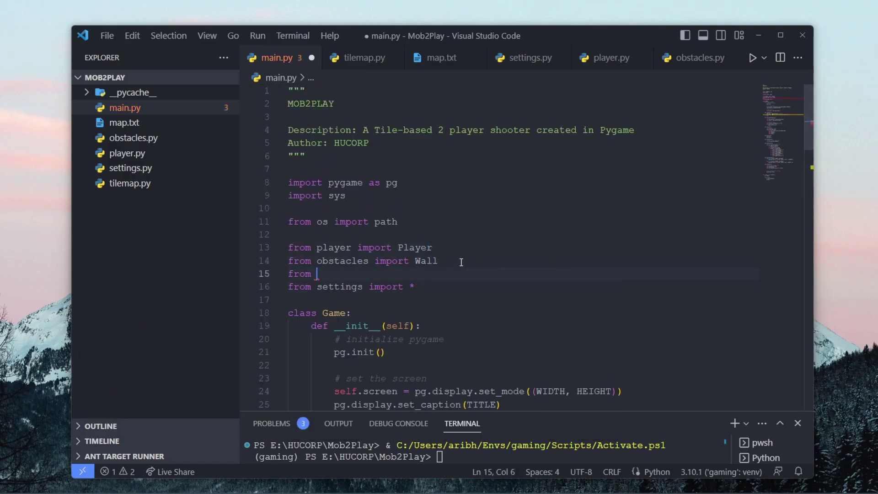
text(tilemap import Map)
scroll(461, 261, down, 4)
scroll(460, 261, down, 2)
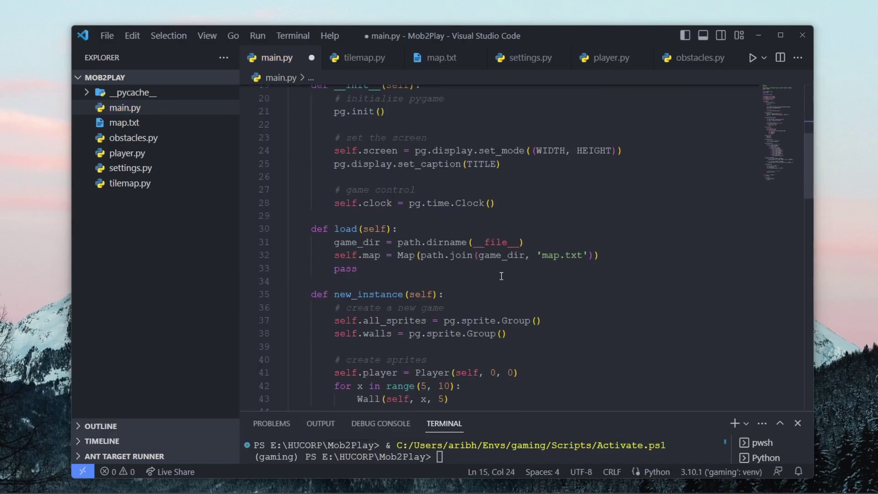
Add 'from tilemap import Map', delete pass from load(), and save main.py.
click(629, 333)
scroll(646, 336, down, 3)
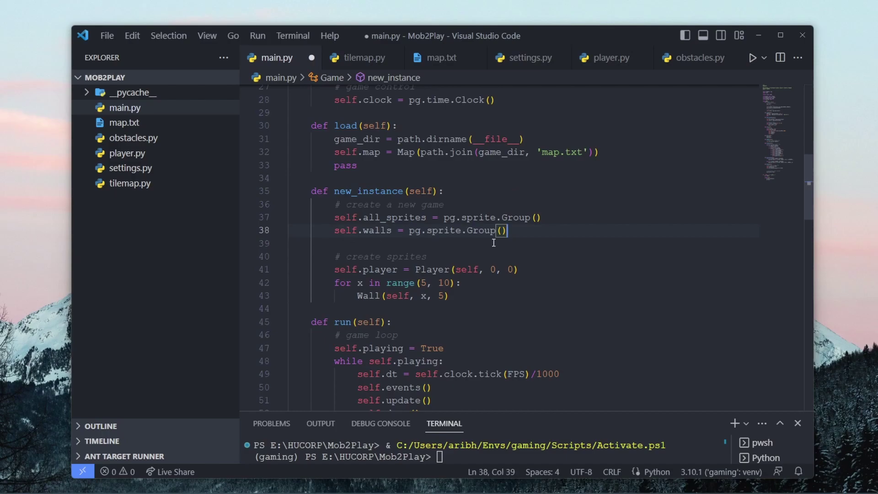
key(ctrl+s)
click(426, 166)
double_click(346, 165)
key(BackSpace)
key(BackSpace)
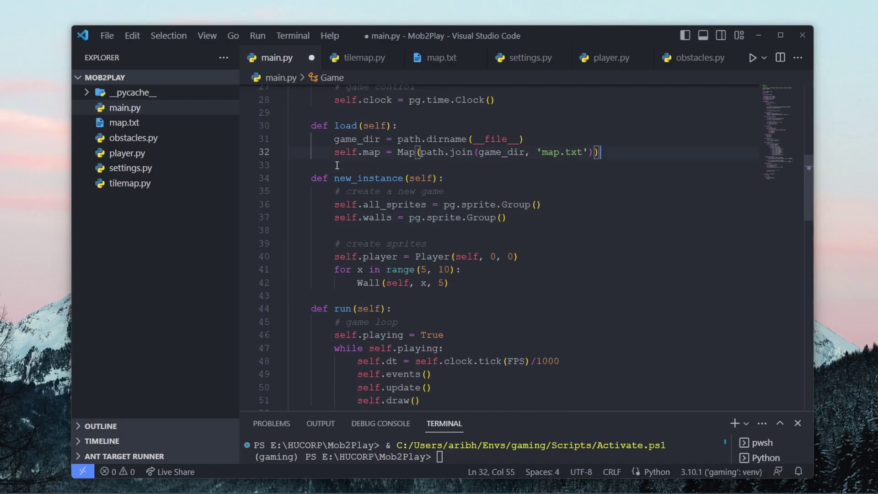
key(ctrl+s)
Highlight the new self.map line in load() to review it.
key(Up)
key(Home)
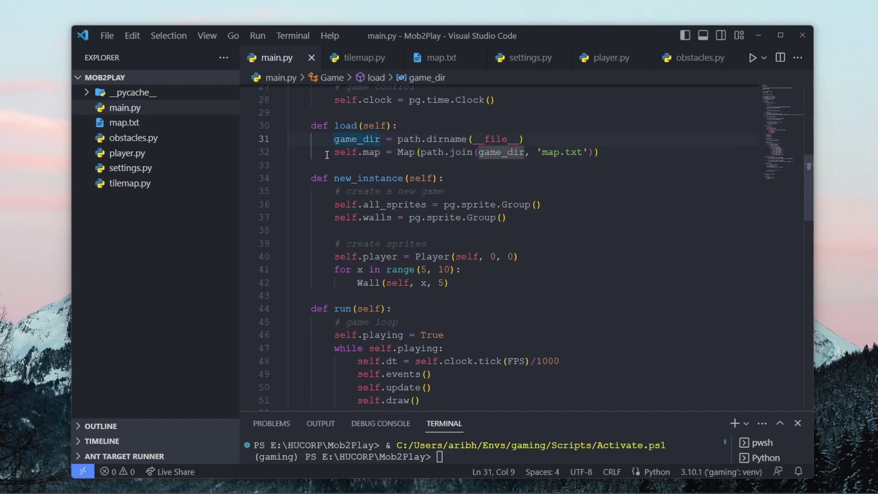
drag(334, 151, 603, 152)
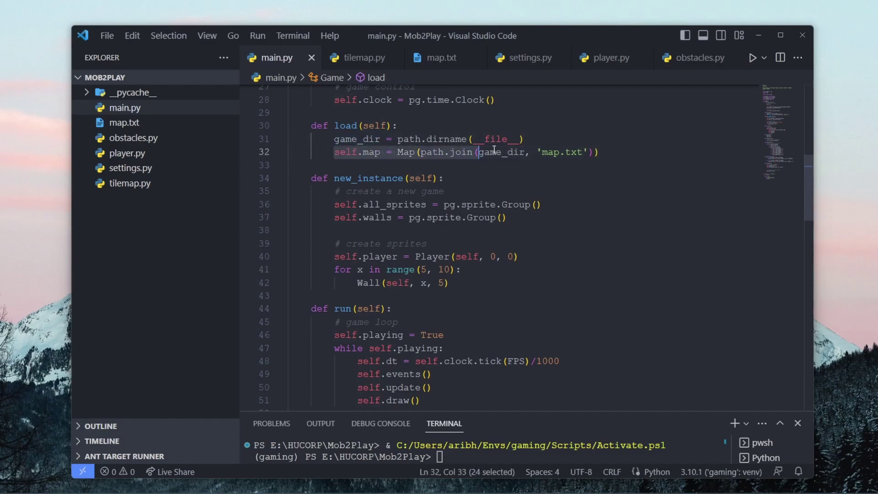
click(538, 233)
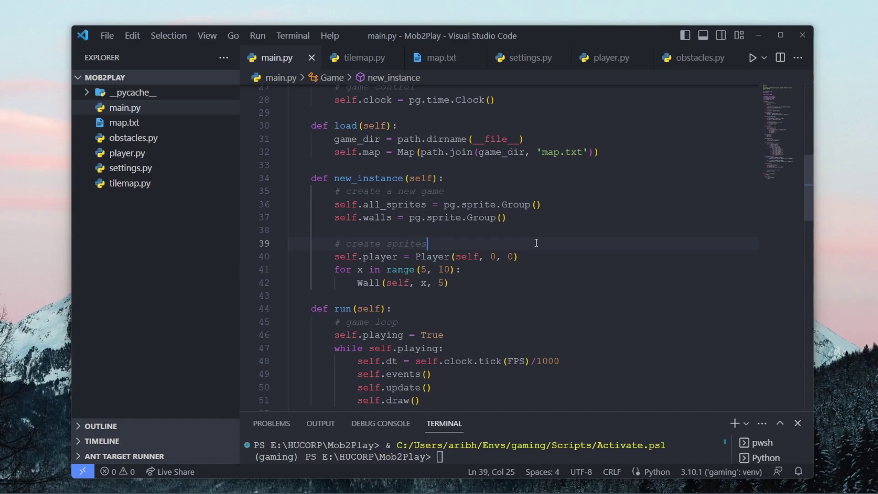
Delete the Player and Wall lines and add 'for row, tiles in enumerate(self.map.data):'.
key(Return)
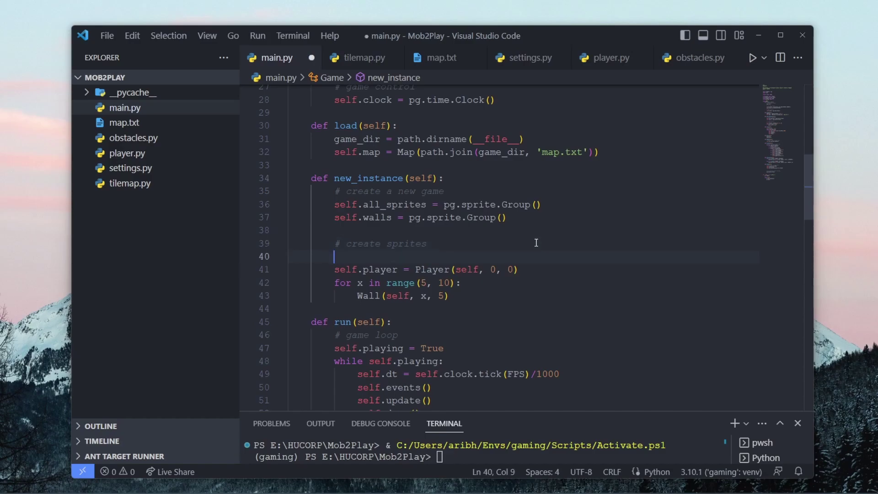
drag(453, 296, 336, 270)
key(BackSpace)
key(Up)
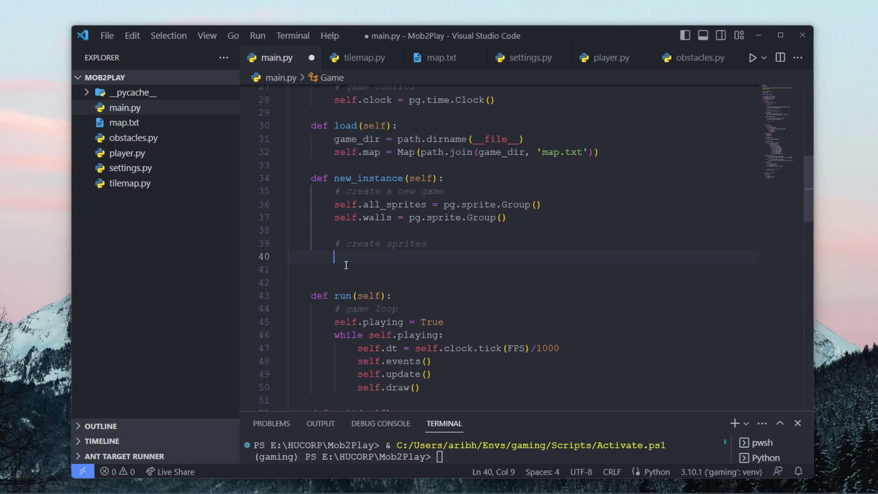
text(for row, tiles in enumerate(m)
key(BackSpace)
text(self)
mouse_move(464, 257)
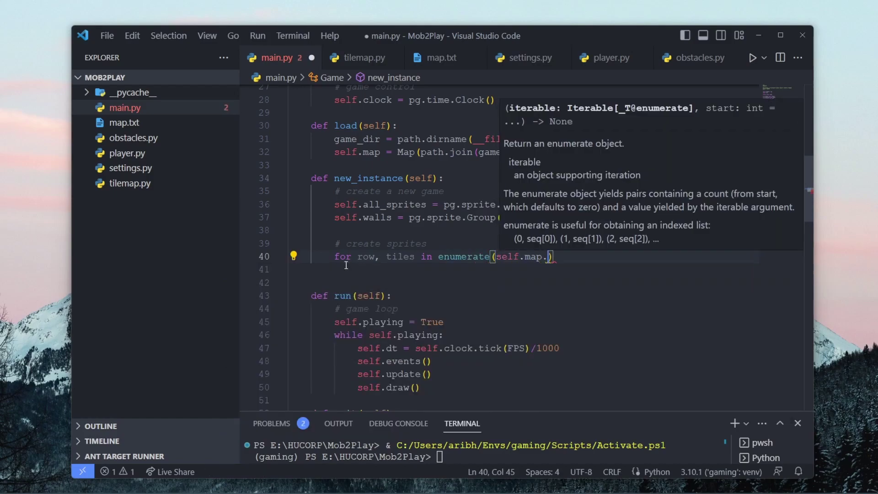
text(.map.data):)
key(Return)
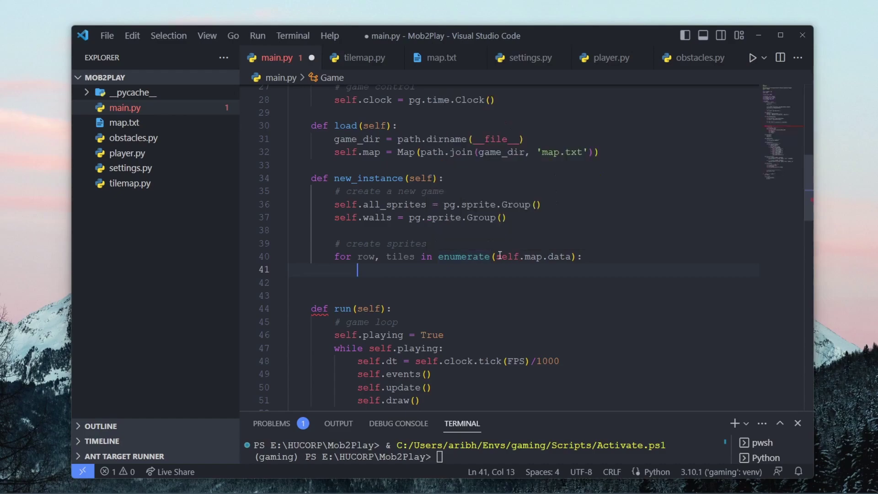
Inside the row loop, add 'for col, tile in enumerate(tiles):' and start its body.
drag(496, 257, 571, 257)
click(368, 267)
double_click(375, 257)
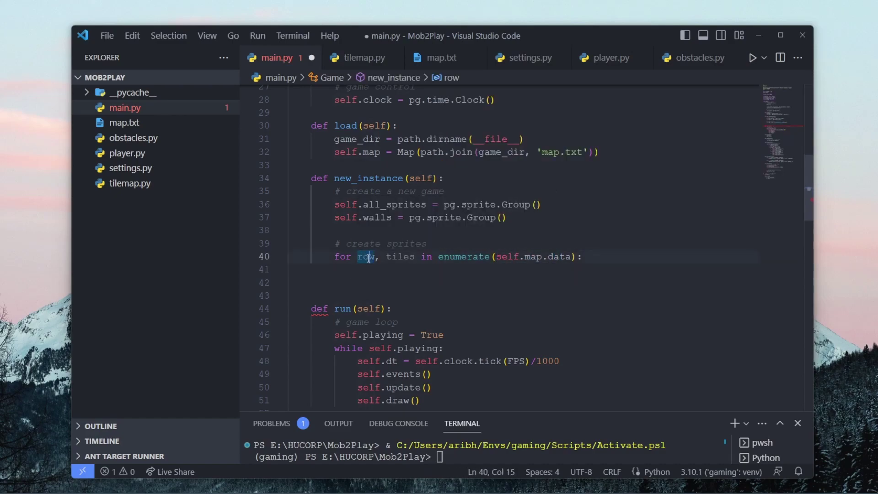
click(386, 257)
double_click(386, 257)
click(431, 269)
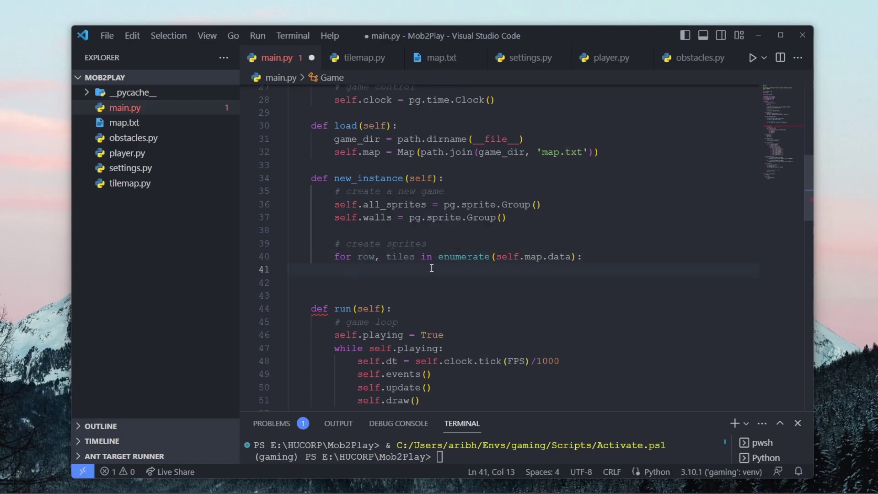
text(for col, tile in enumer)
key(Tab)
text((tiles):)
key(Return)
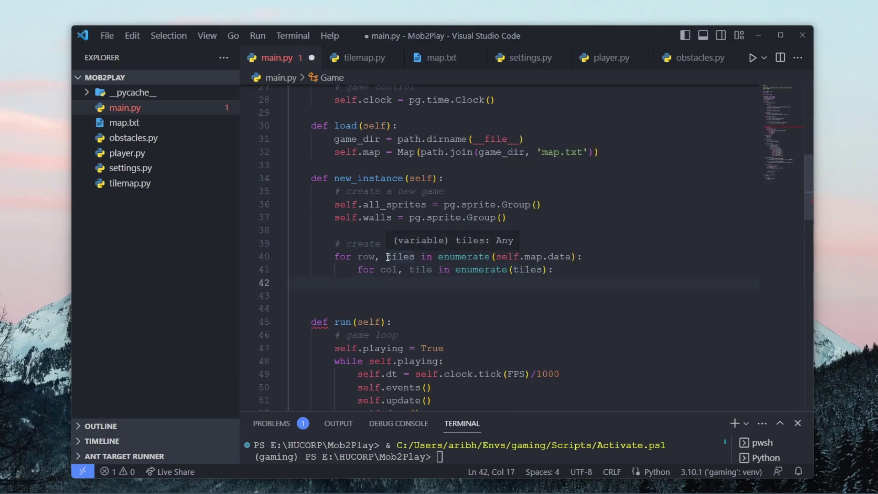
drag(388, 257, 416, 257)
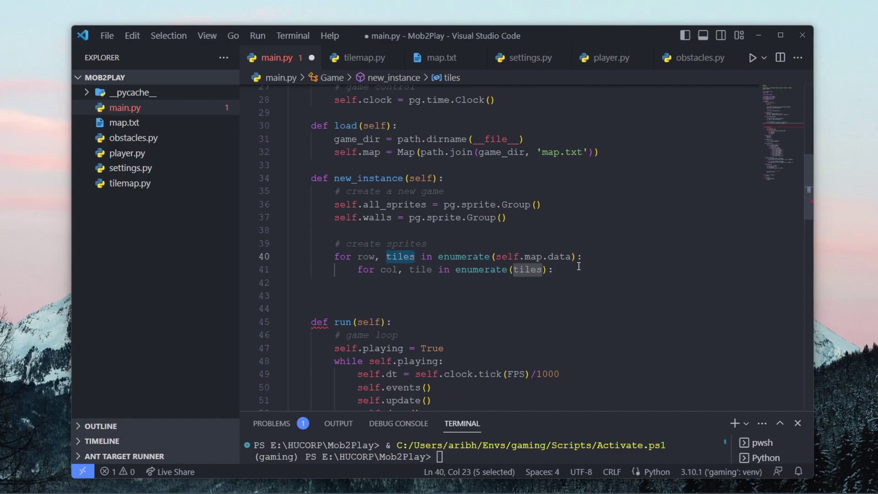
drag(495, 257, 573, 257)
click(545, 285)
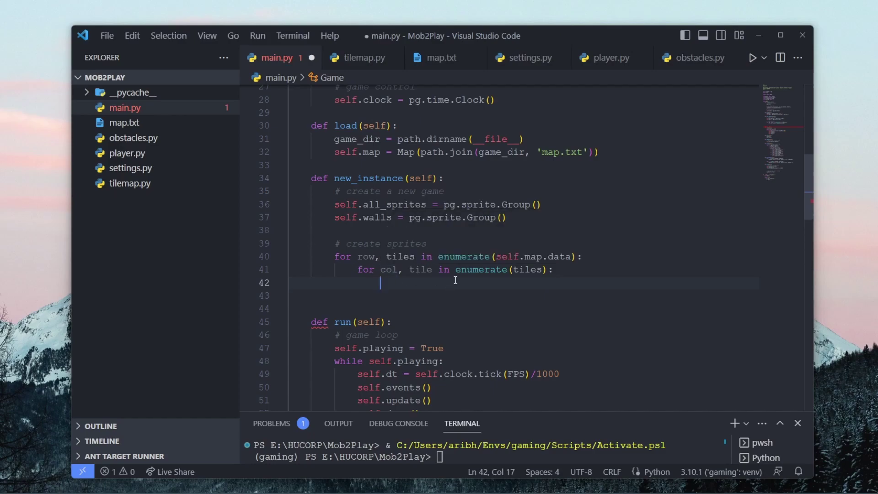
text(if )
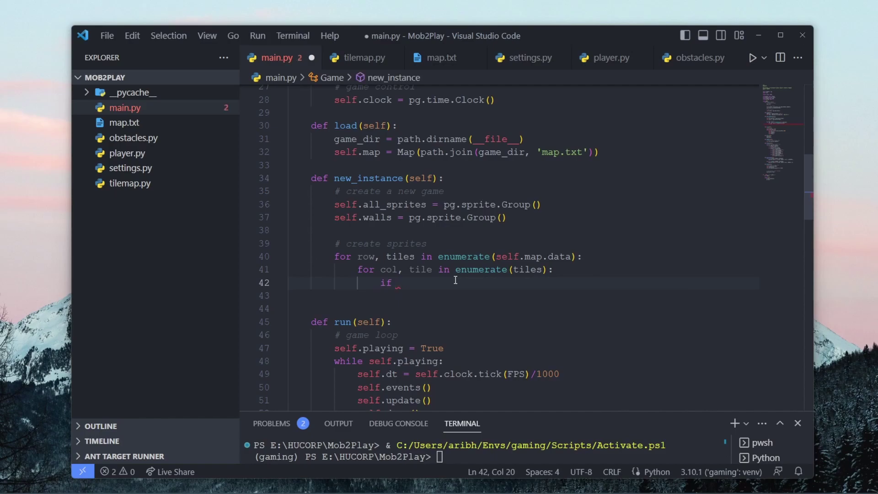
text(tile == ')
text(1':)
Create Wall(self, col, row) for each '*' tile.
key(Return)
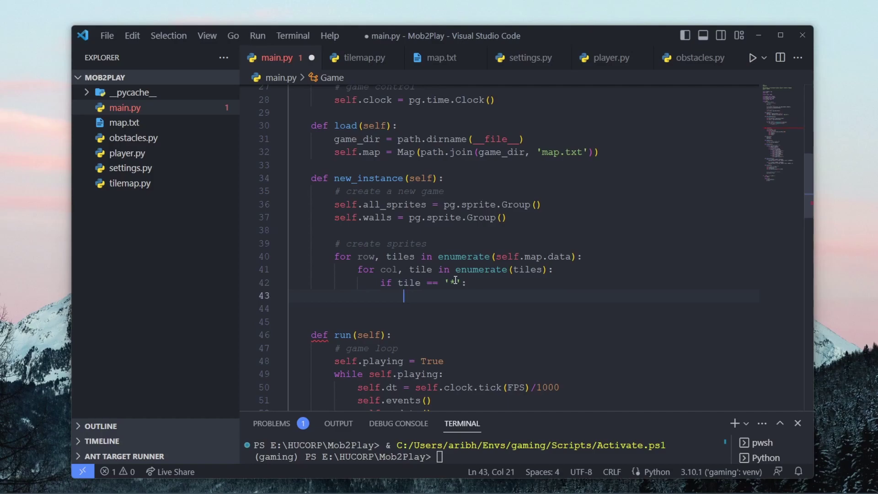
text(Wall)
key(Return)
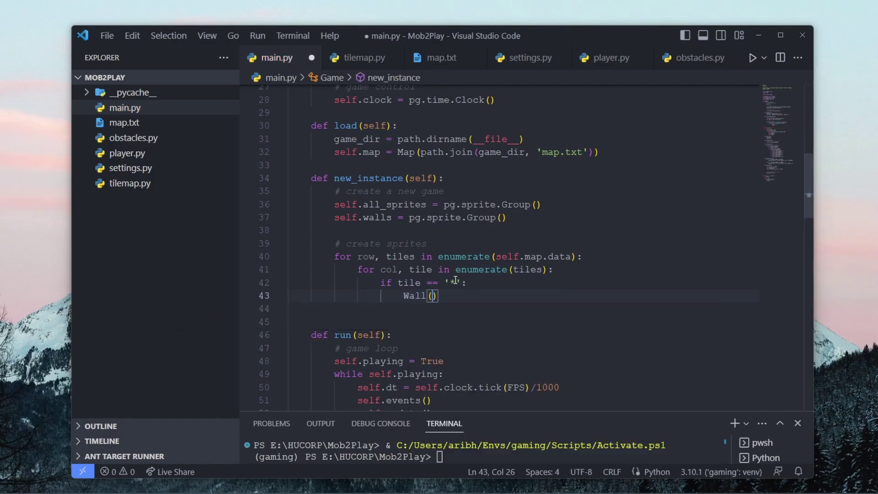
text(self, )
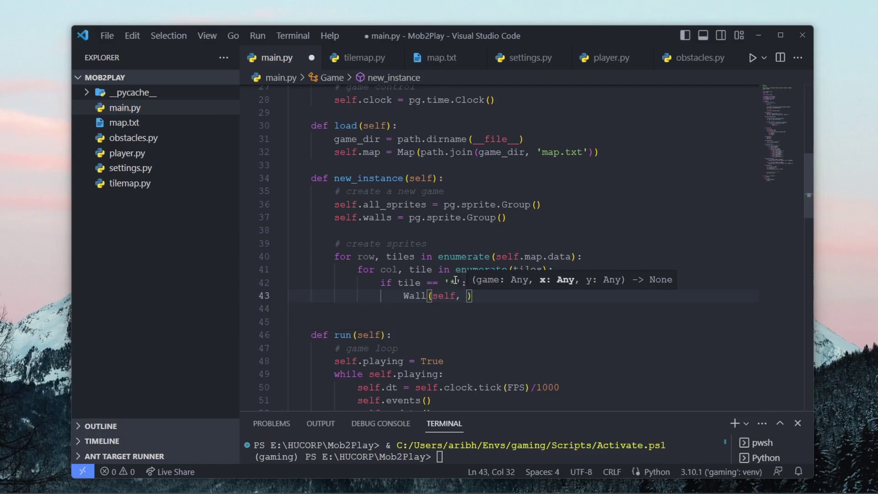
text(col, row))
key(Return)
key(BackSpace)
text(elif tile == 'P':)
Store self.player = Player(self, col, row) for the 'P' tile, then save and run main.py.
key(Return)
text(Plaey)
key(BackSpace)
key(BackSpace)
key(BackSpace)
text(ayer()
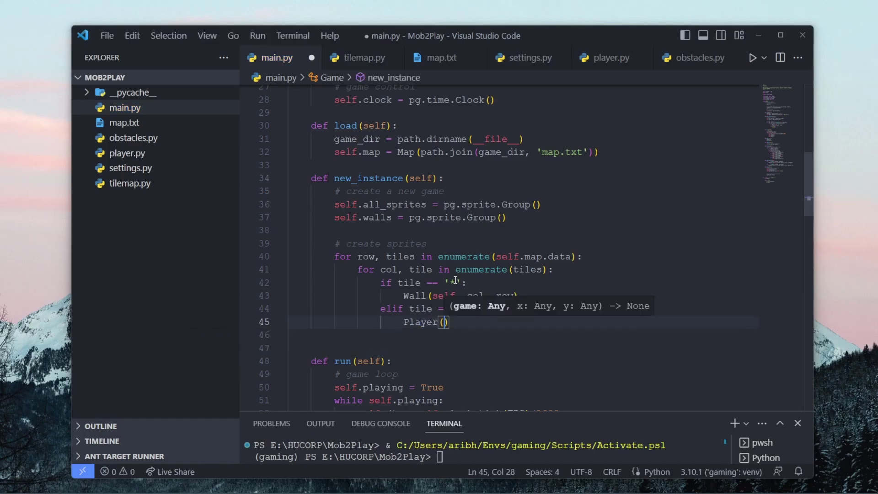
text(self, )
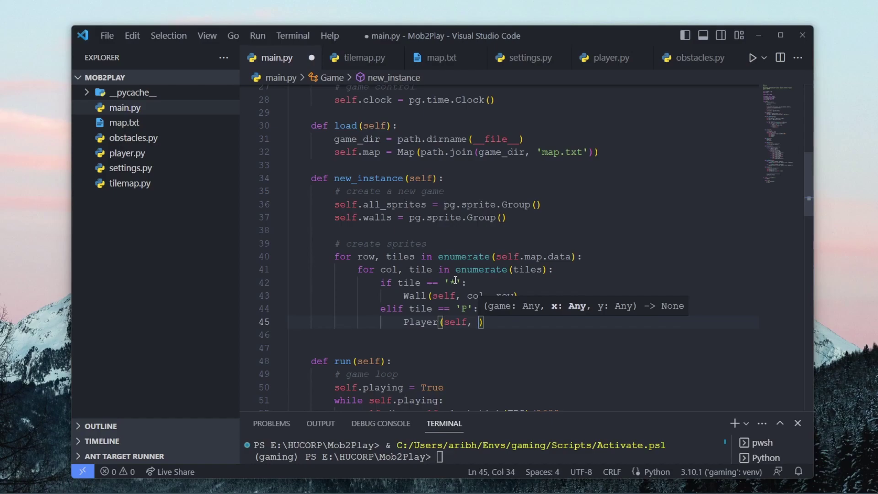
text(col, row)
click(403, 329)
text(self.player =)
scroll(534, 319, down, 1)
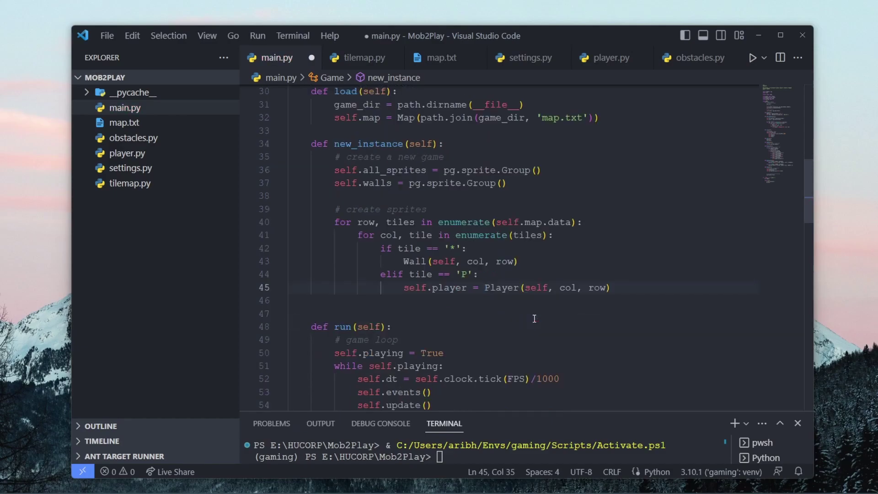
scroll(534, 319, down, 1)
click(539, 266)
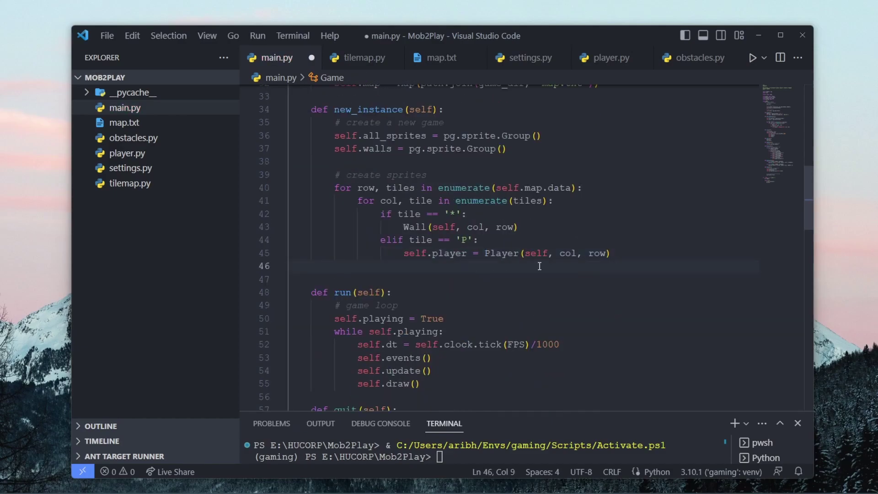
key(BackSpace)
key(BackSpace)
key(BackSpace)
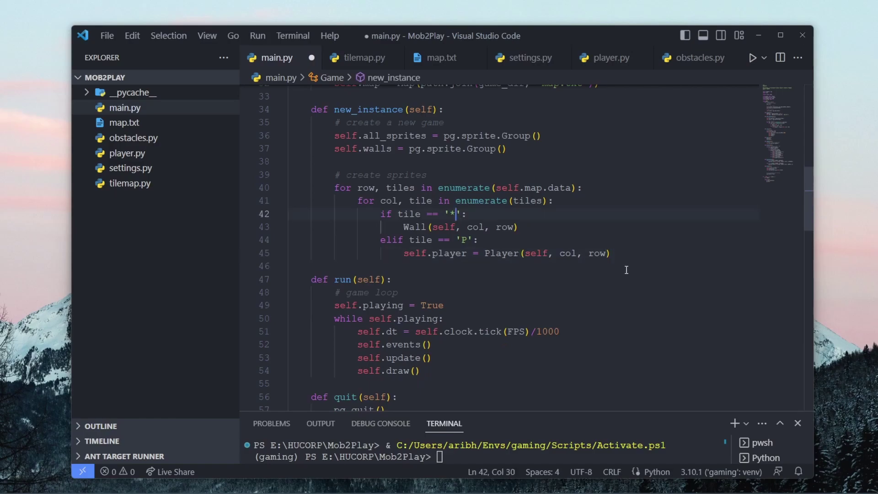
key(ctrl+s)
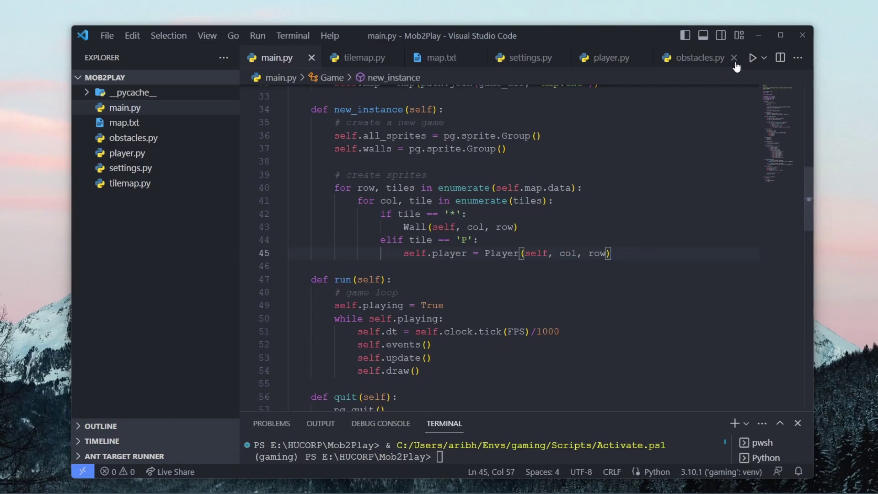
click(753, 58)
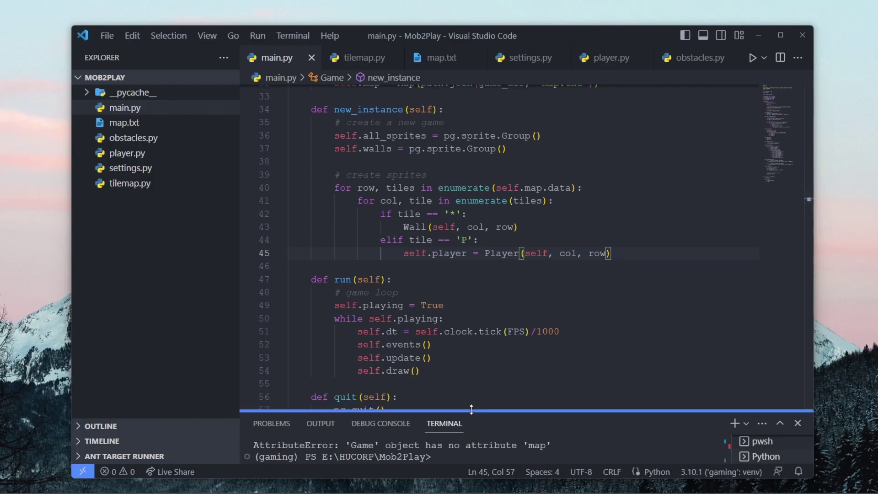
Enlarge the terminal to read the missing 'map' error, then add self.load() after self.clock.
drag(469, 411, 470, 330)
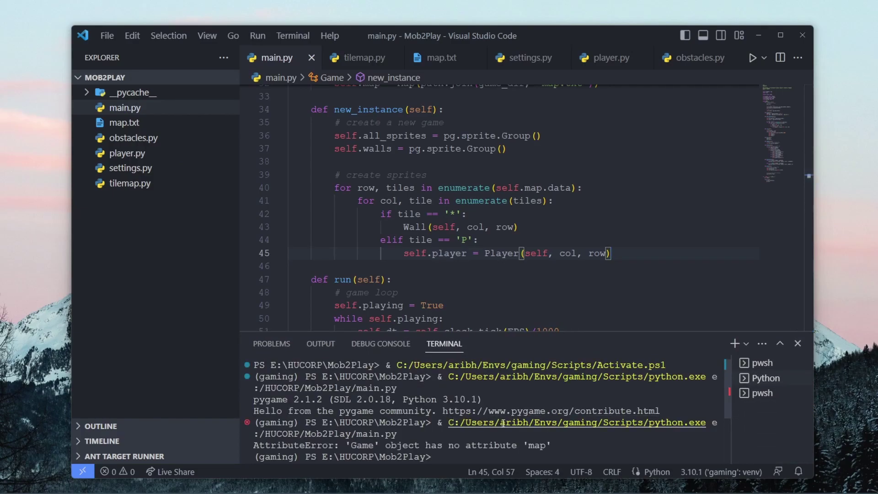
scroll(540, 183, up, 4)
click(527, 166)
scroll(551, 185, up, 3)
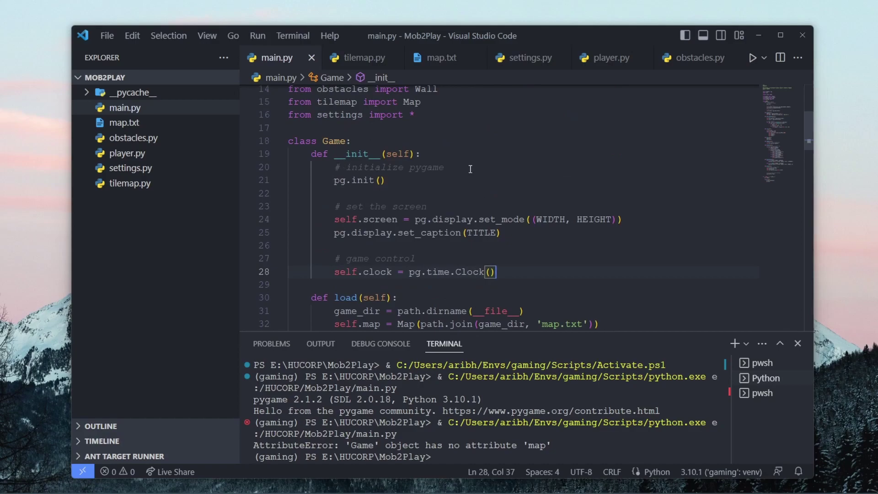
key(Return)
key(Return)
text(self)
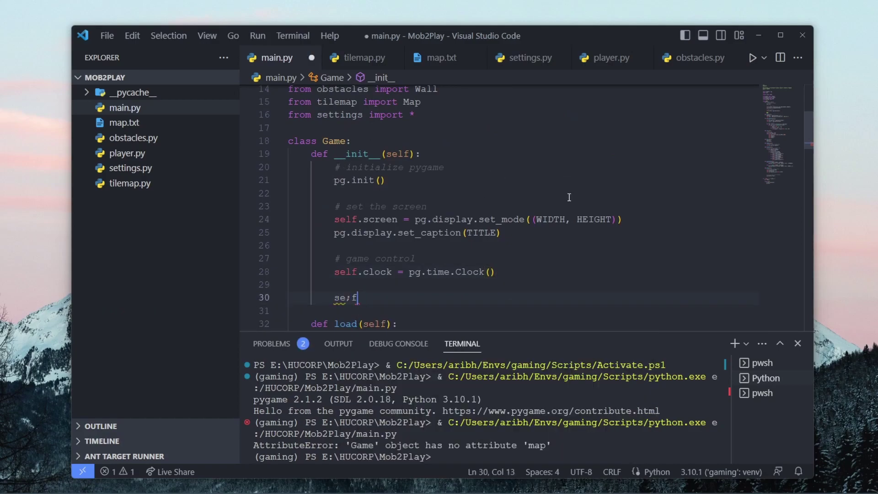
text(.load())
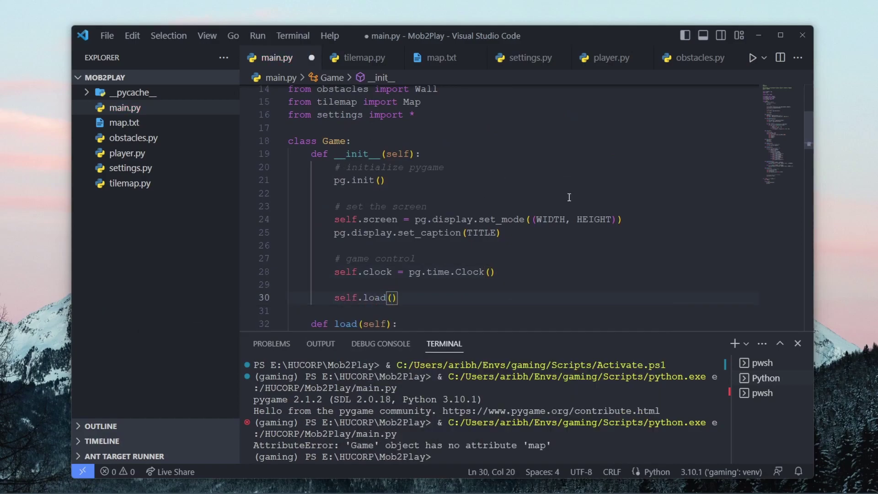
click(515, 241)
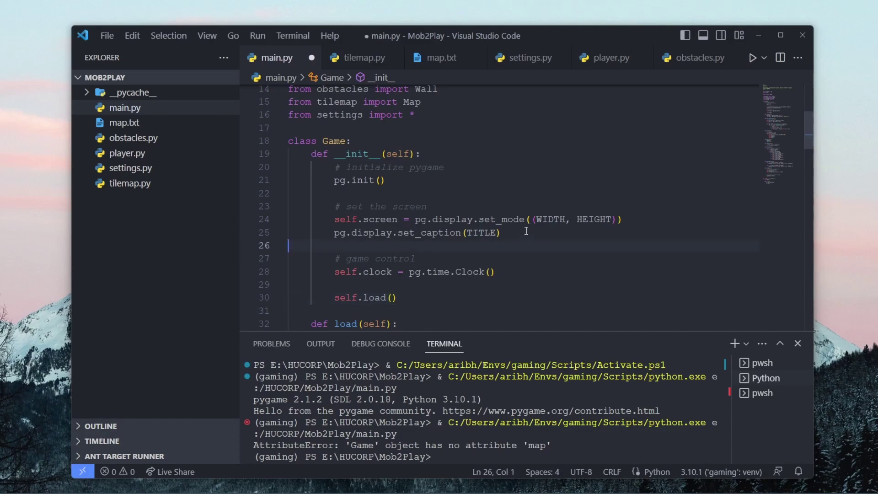
click(526, 231)
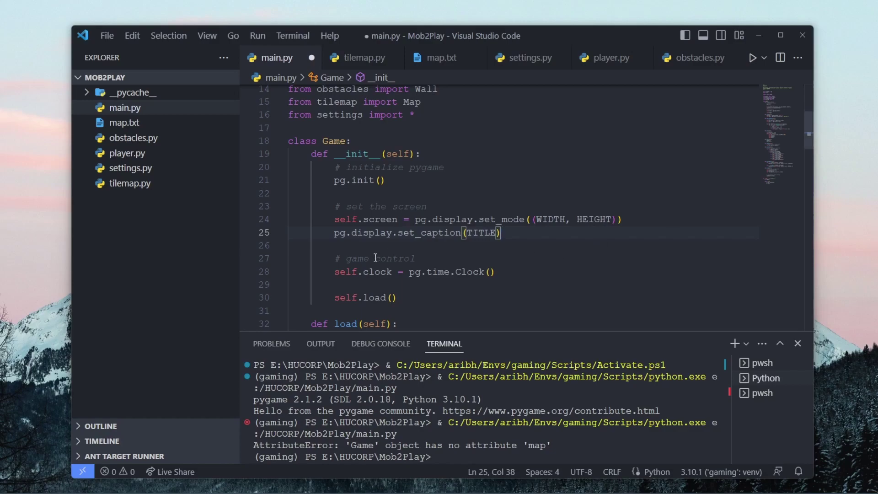
Add pg.key.set_repeat(500, 10) below self.clock, ahead of self.load().
click(548, 263)
key(Return)
text(pg.)
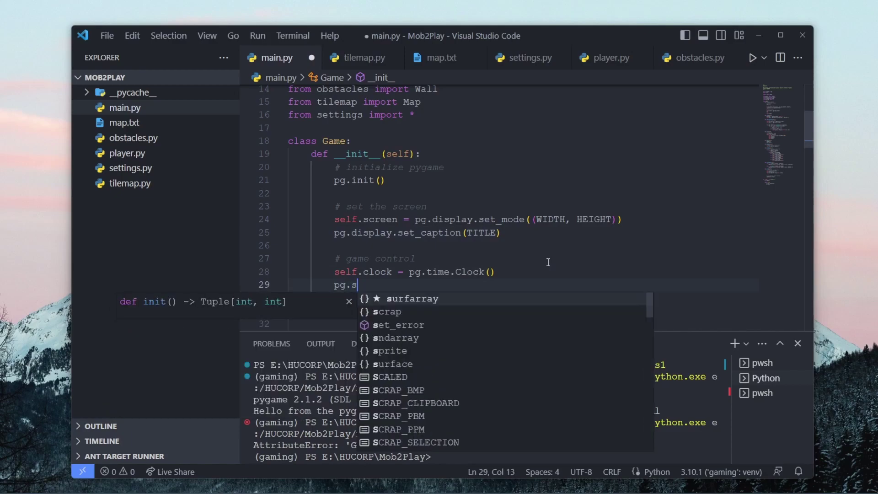
text(set)
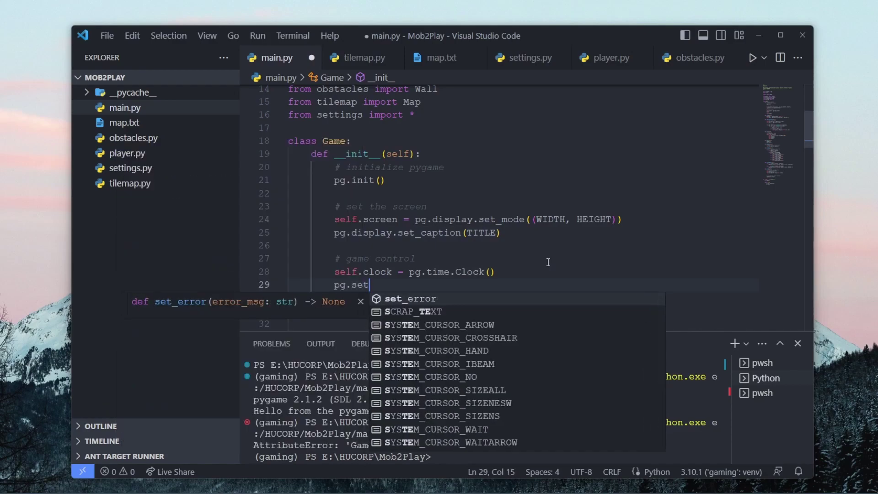
key(BackSpace)
key(BackSpace)
key(BackSpace)
text(key.se)
key(Tab)
text((500, 10))
key(Down)
key(Down)
key(End)
scroll(548, 263, down, 1)
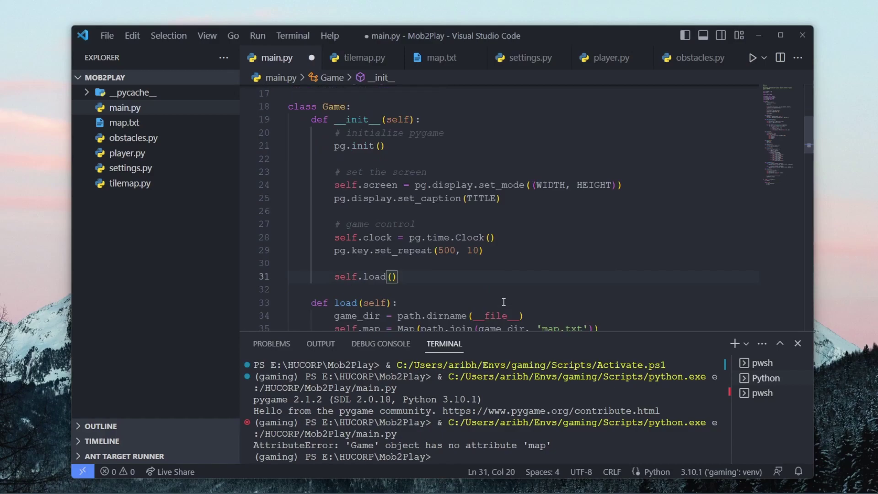
click(573, 250)
Save and run main.py, move the green player with the arrow keys, then close Mob2Play.
key(ctrl+s)
click(753, 58)
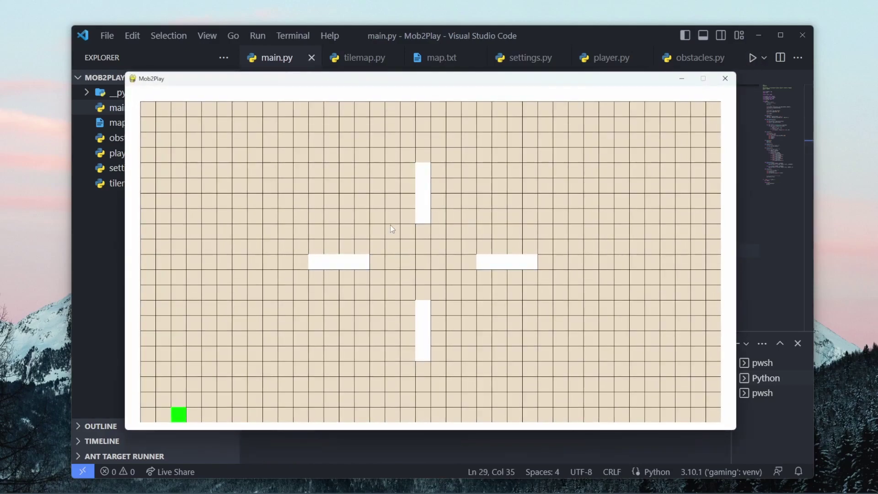
key(Up)
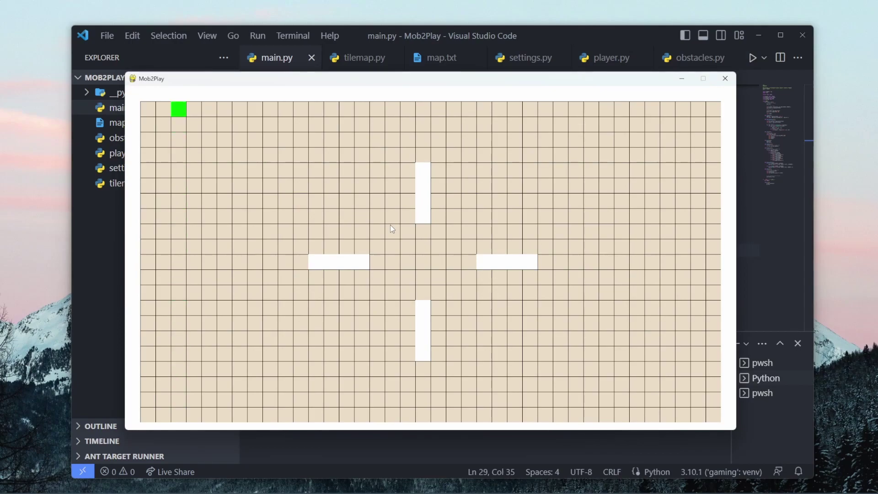
key(Right)
key(Right)
key(Left)
key(Down)
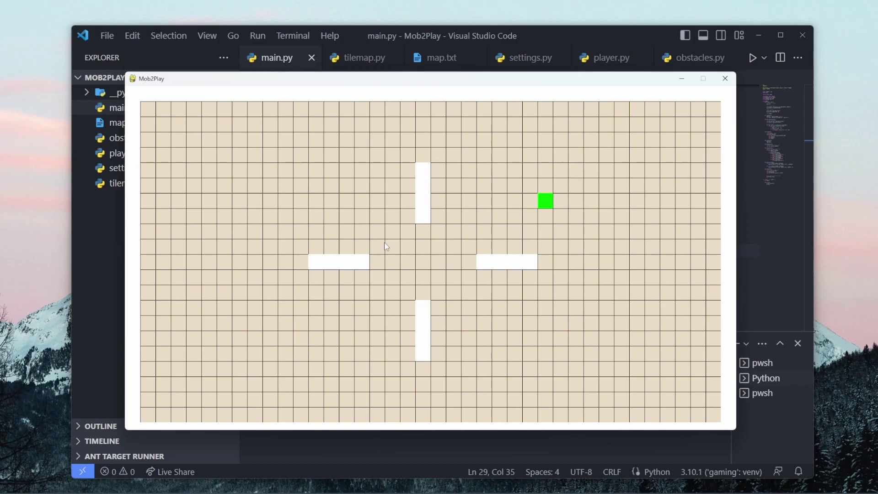
click(450, 279)
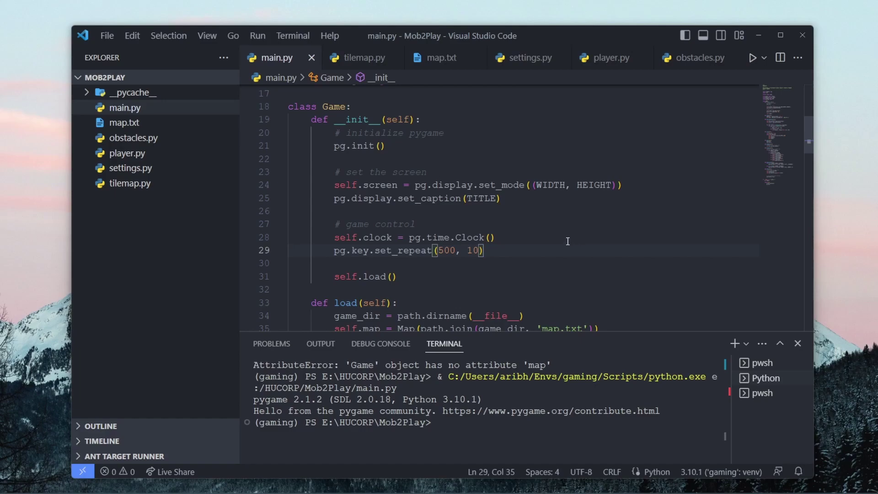
In player.py, add a collision_with_walls(self, dx=0, dy=0) method below the constructor.
click(531, 237)
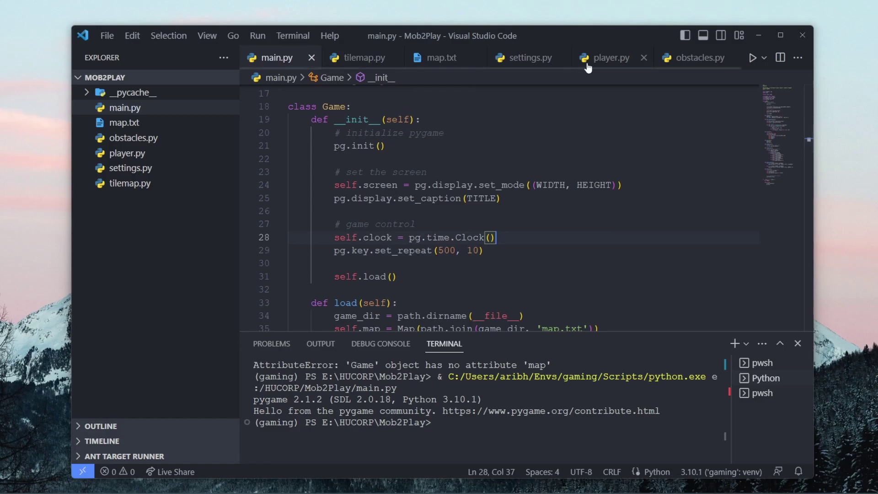
click(607, 58)
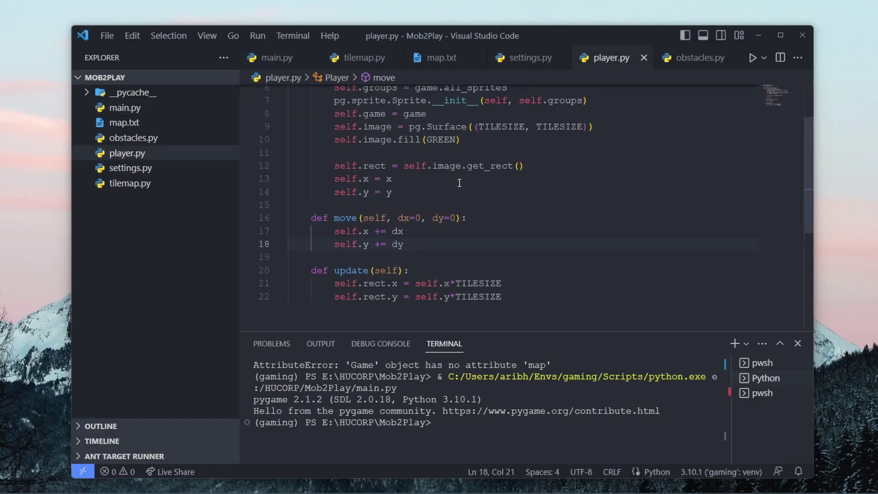
click(459, 191)
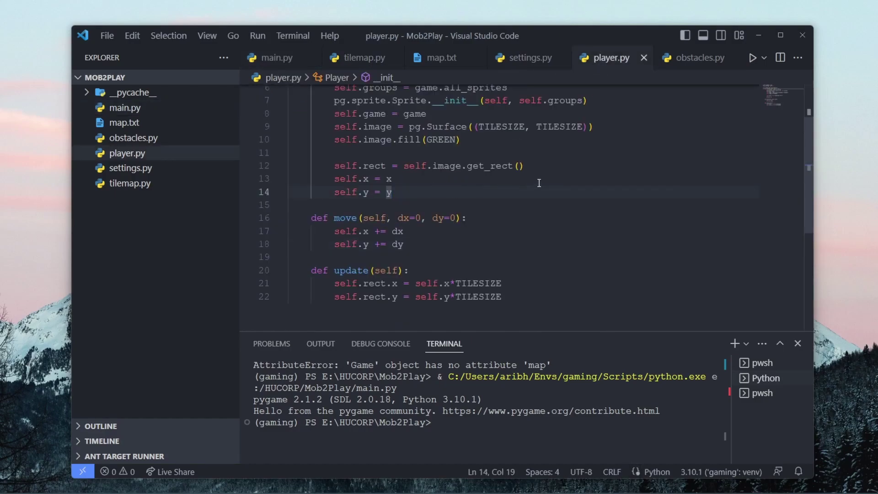
key(Return)
key(Return)
key(BackSpace)
text(def )
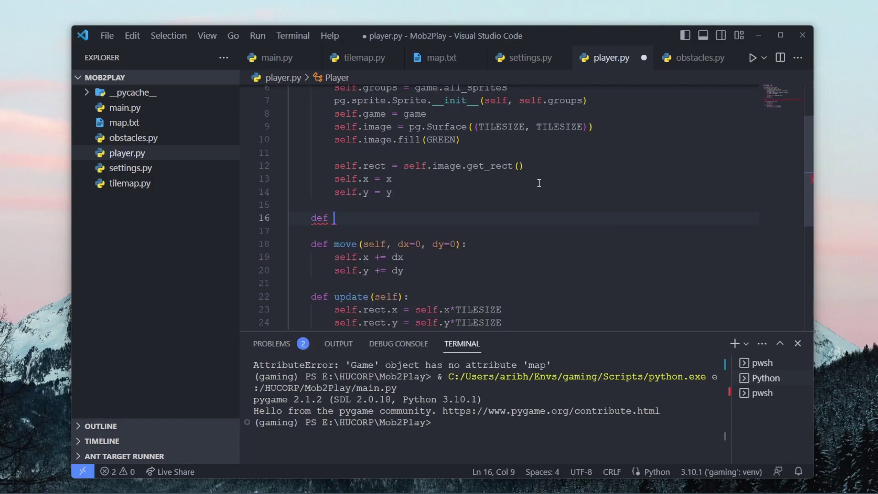
text(walls)
key(BackSpace)
key(BackSpace)
key(BackSpace)
key(BackSpace)
key(BackSpace)
text(collision_wa)
key(BackSpace)
text(ith_walls(self, dx=0, dy=0):)
key(Return)
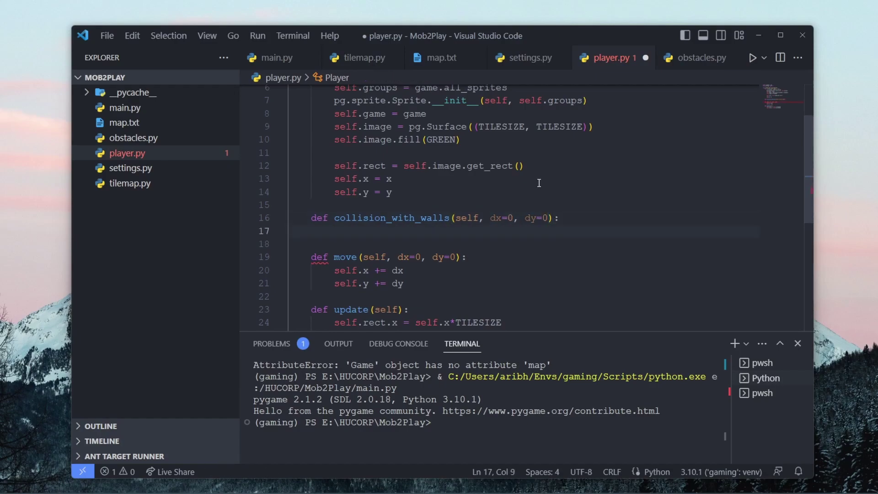
text(for )
text(wa)
Loop over self.game.walls, returning True when a wall matches (self.x + dx, self.y + dy), else False.
key(BackSpace)
text(all in self)
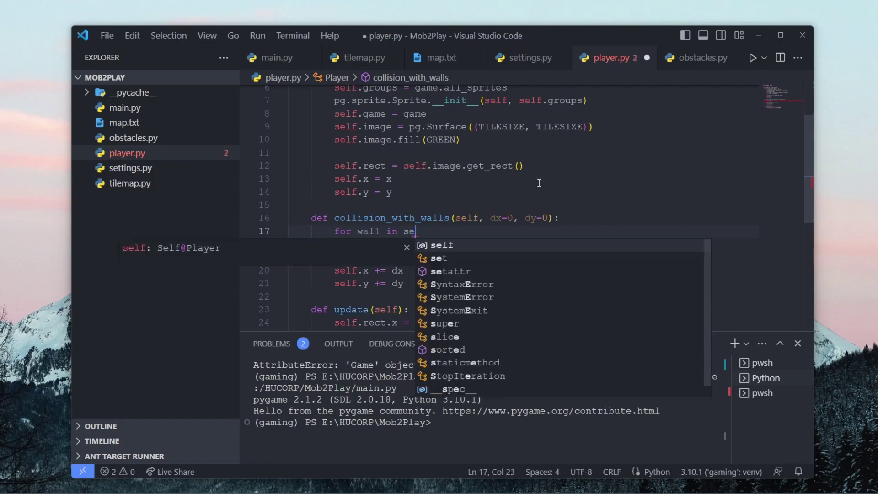
text(.game.walls:)
key(Return)
text(if self.x + dx == wall.x or)
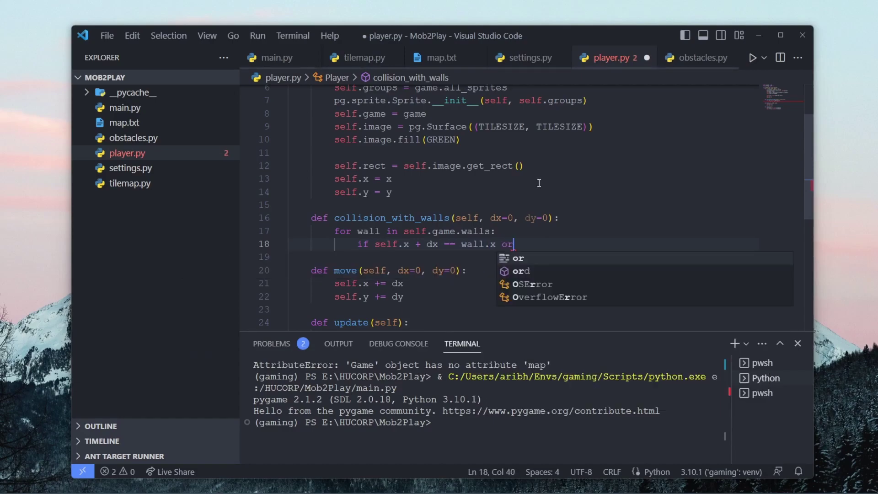
key(BackSpace)
key(BackSpace)
text(and self.y)
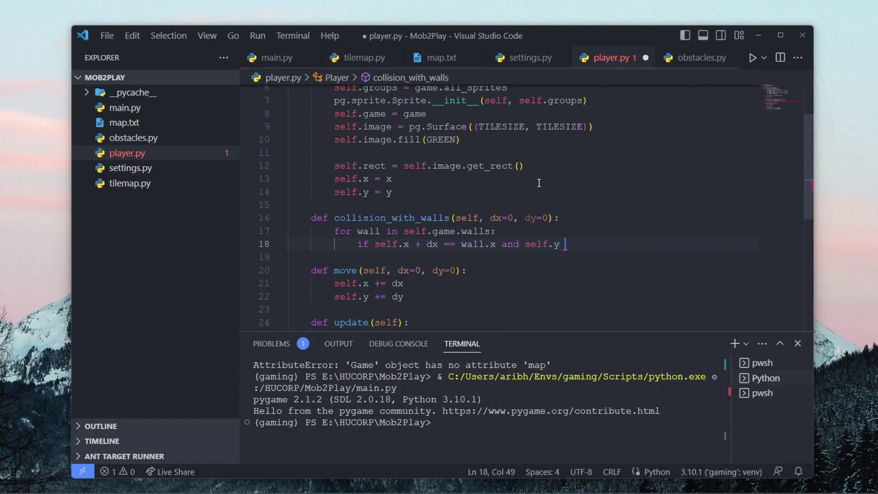
text( + dy == wall.y)
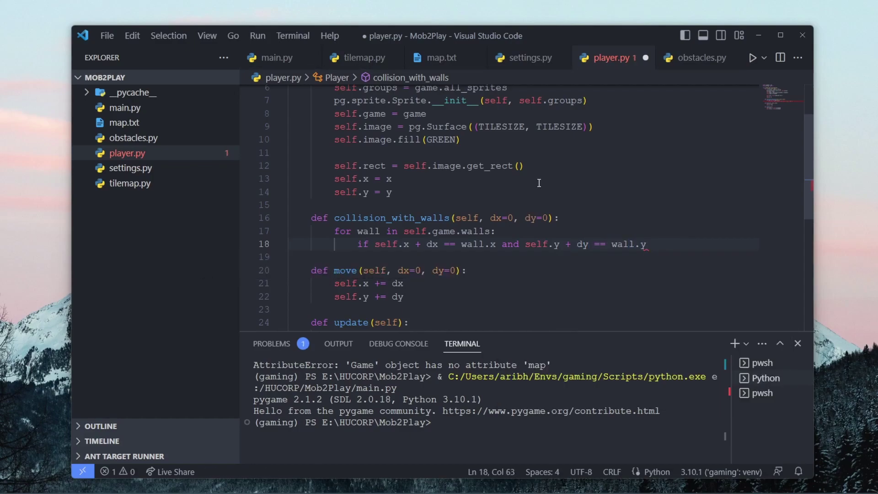
click(377, 245)
text(?)
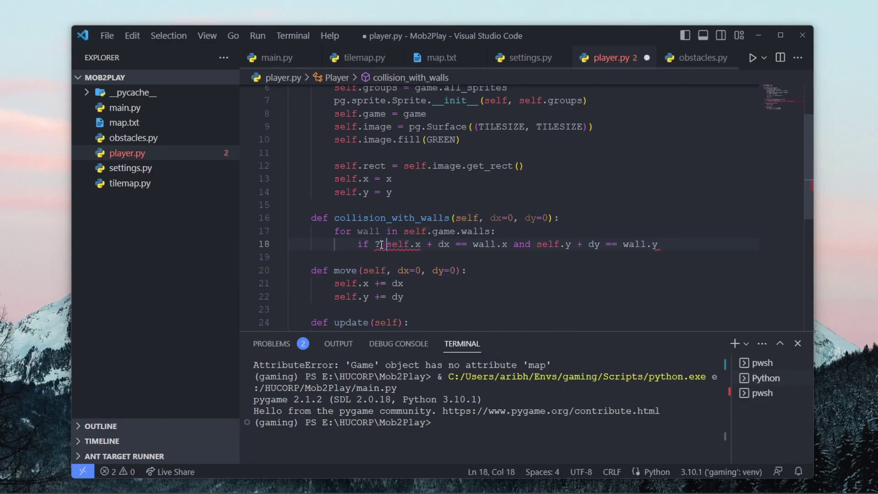
click(444, 245)
text())
click(537, 245)
text(()
click(605, 244)
text())
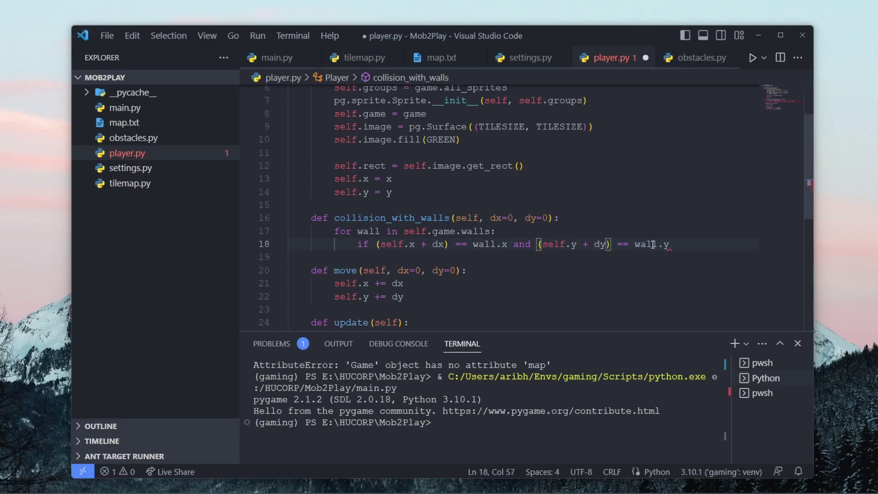
click(702, 239)
text(:)
key(Return)
text(re)
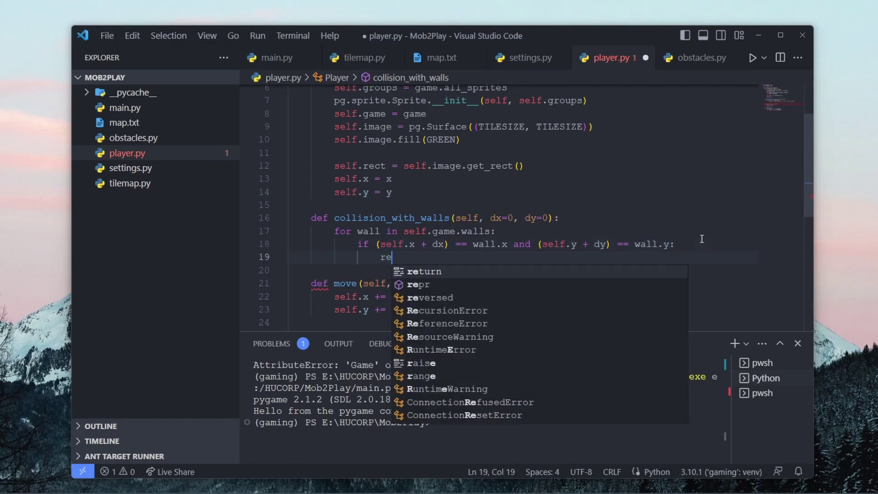
text(turn )
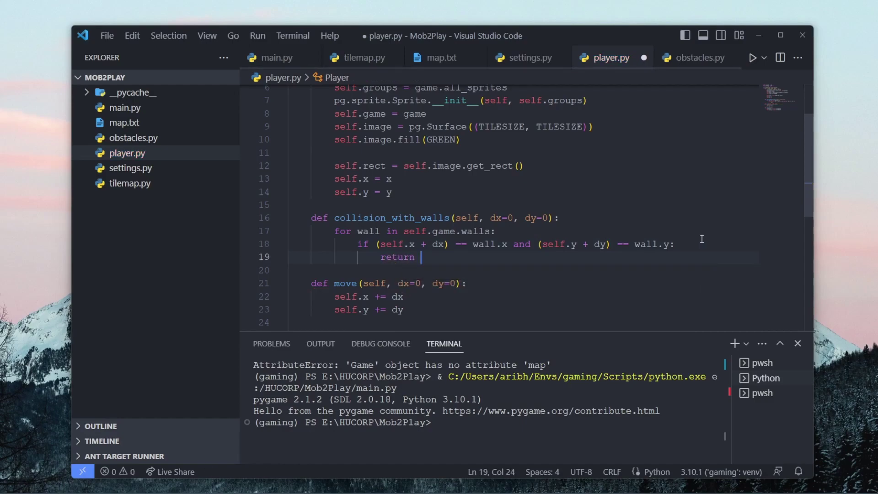
text(True)
key(Return)
text(return False)
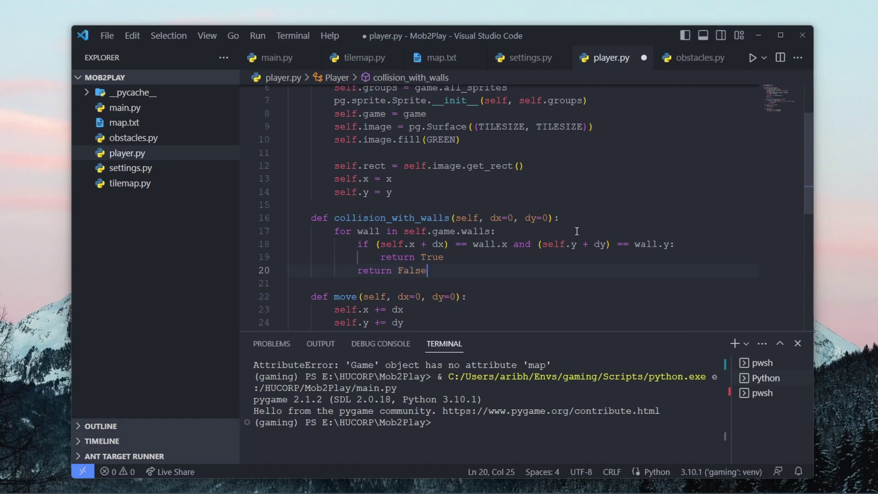
scroll(494, 288, down, 1)
In move, indent the position updates under an 'if not' wall-collision check on (dx, dy).
click(482, 269)
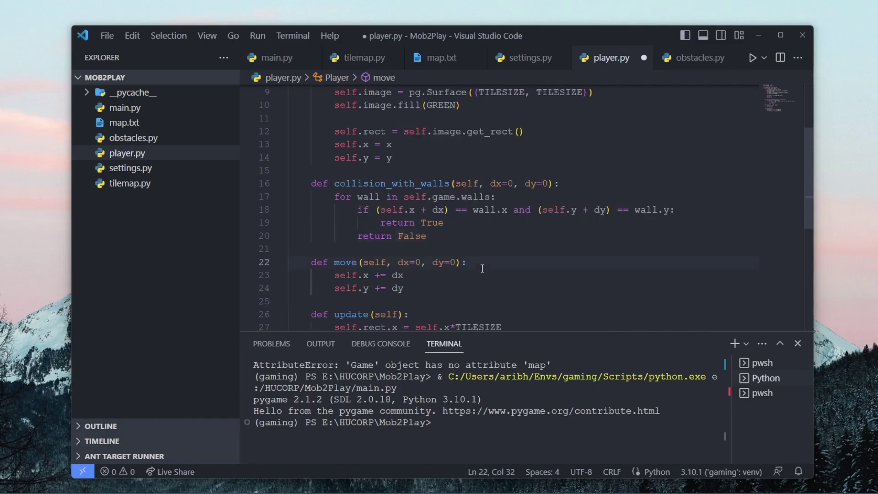
key(Return)
text(if not collision_with_walls)
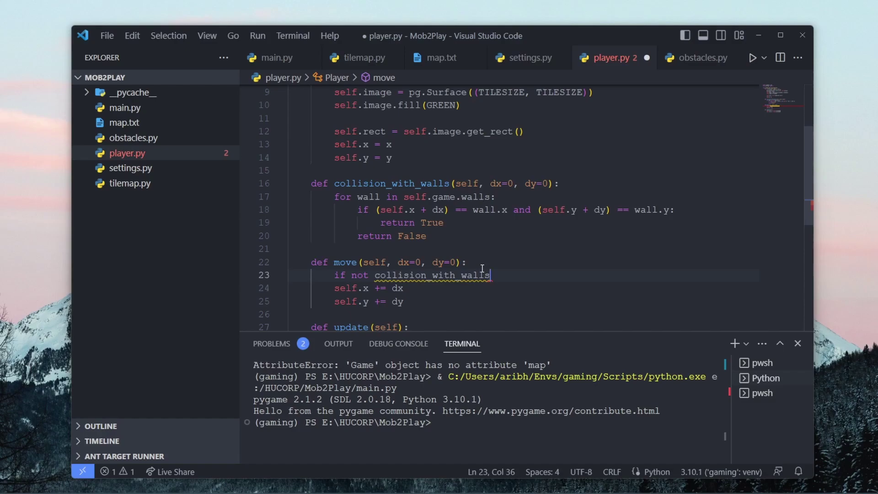
text((dx, dy):)
drag(432, 301, 334, 289)
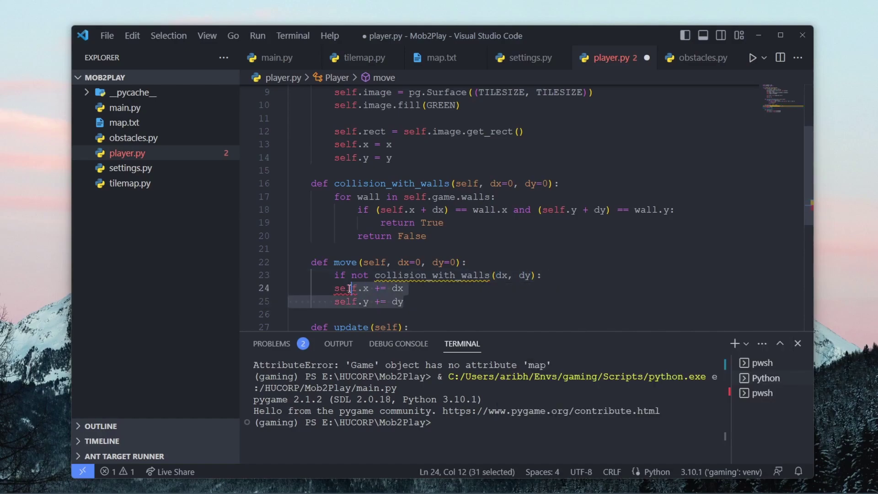
key(Tab)
Rename the method to colliding_with_walls, update the call in move, and save player.py.
click(358, 183)
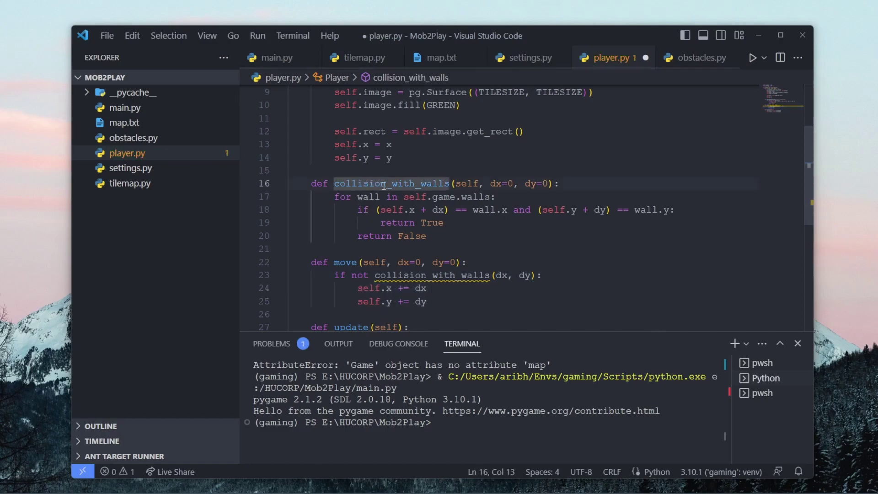
drag(386, 183, 364, 183)
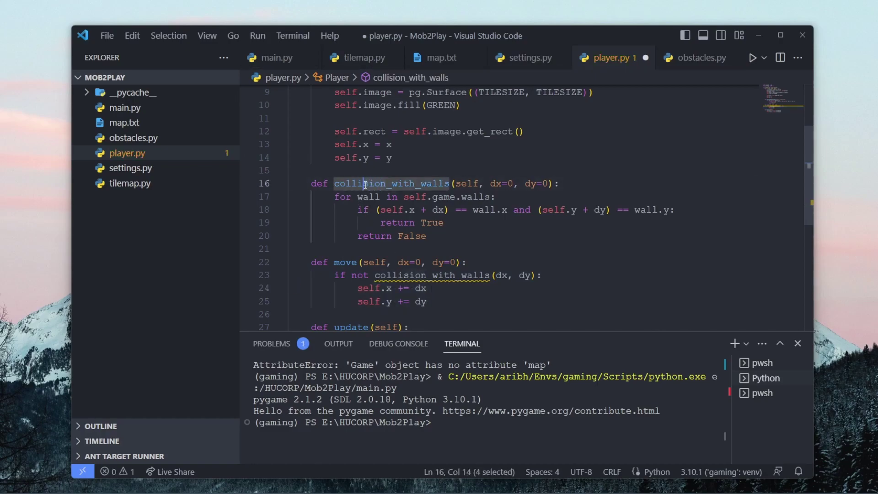
key(F2)
text(ding)
key(Return)
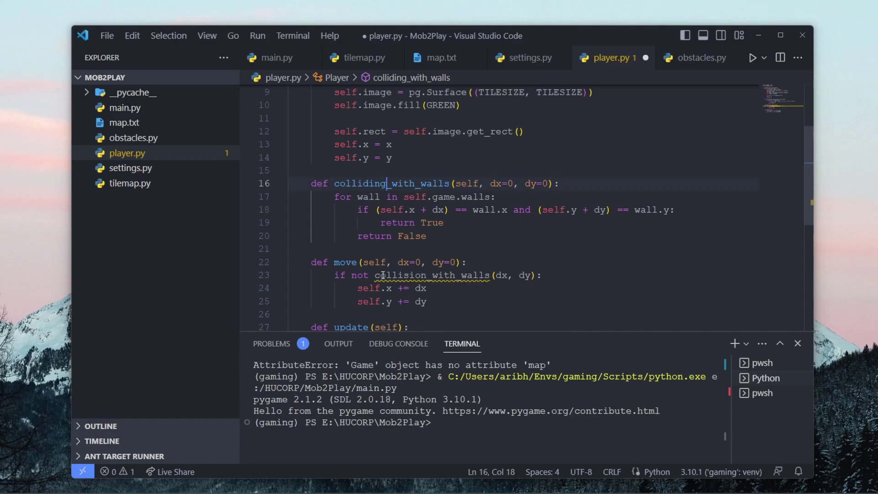
drag(375, 275, 493, 275)
key(shift+Left)
text(self.coll)
key(Tab)
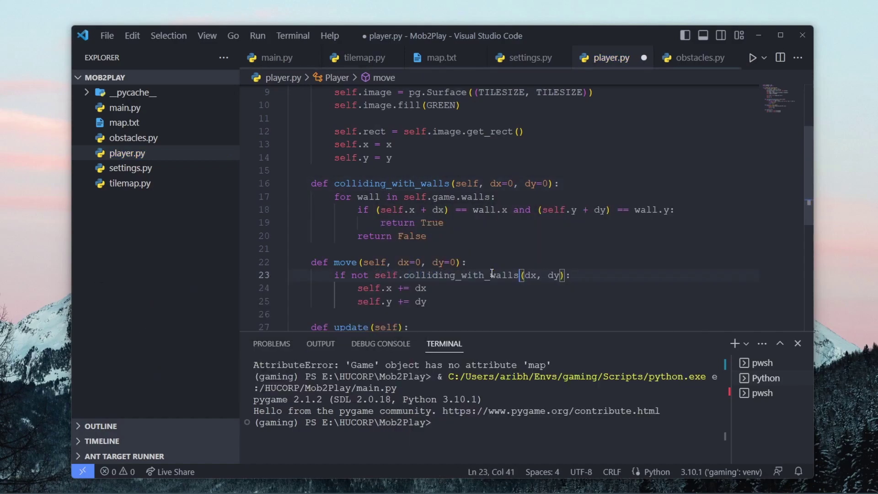
key(Down)
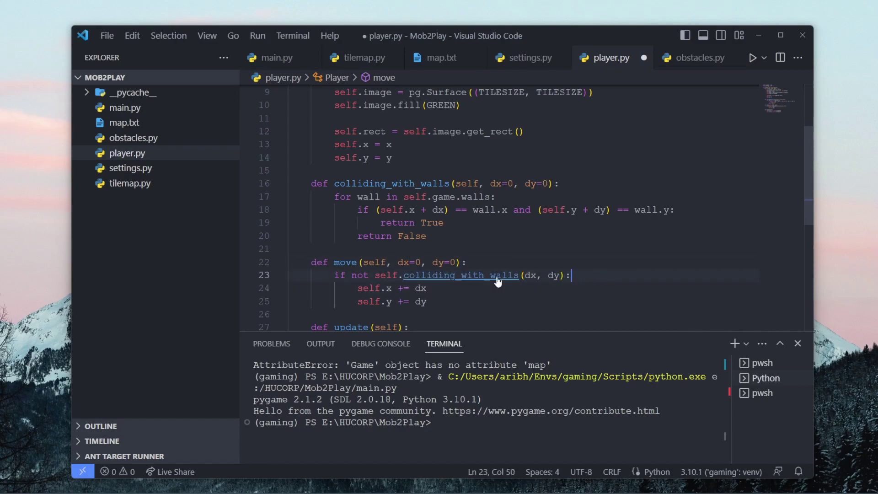
key(ctrl+s)
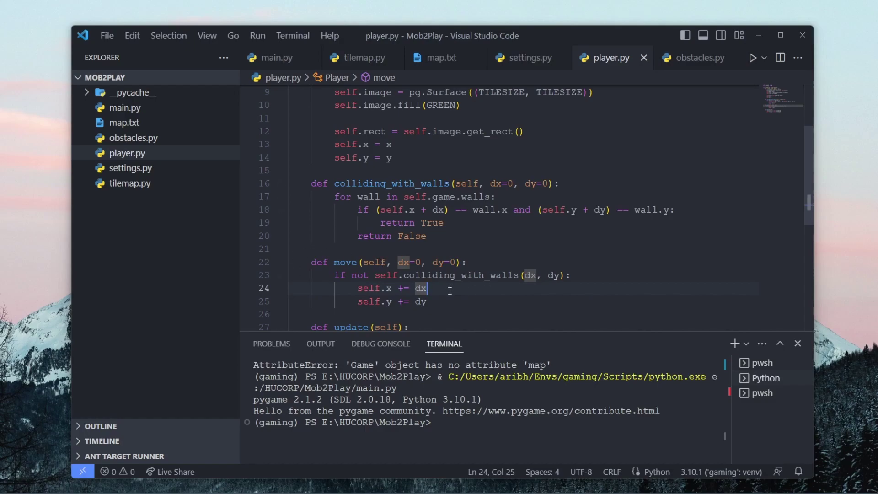
click(525, 262)
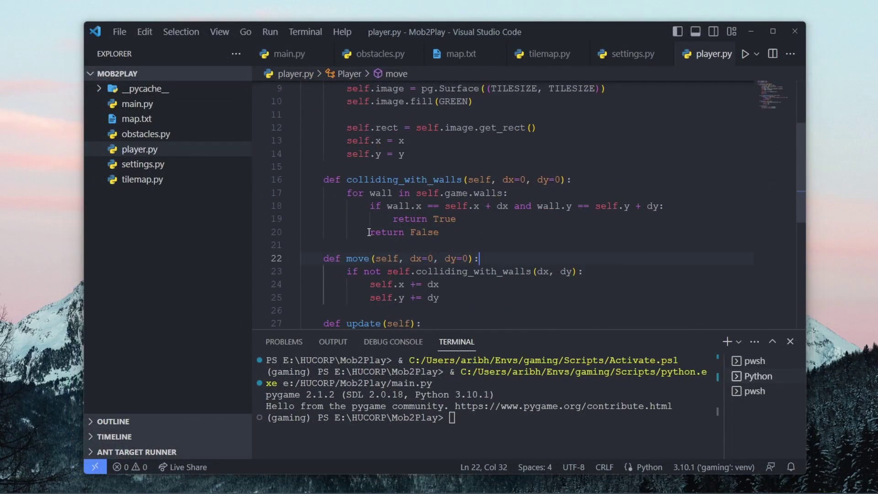
Dedent 'return False' to below the wall loop and save player.py.
click(369, 233)
key(Return)
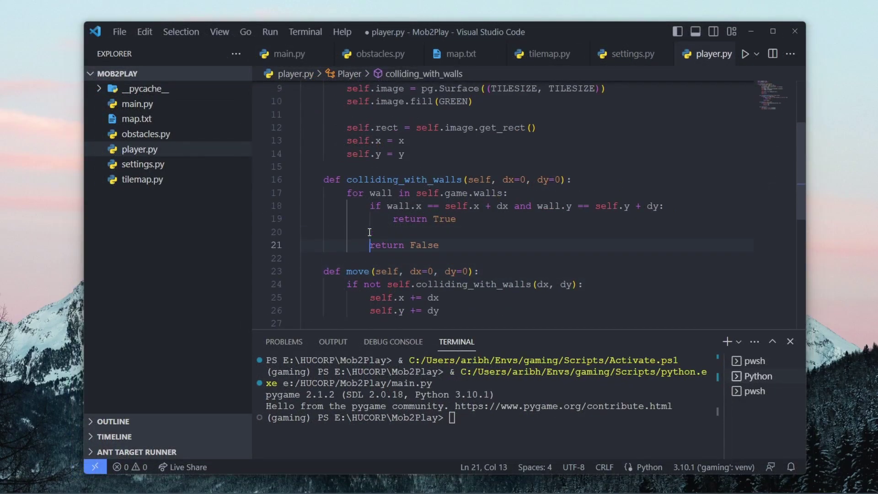
key(BackSpace)
key(ctrl+s)
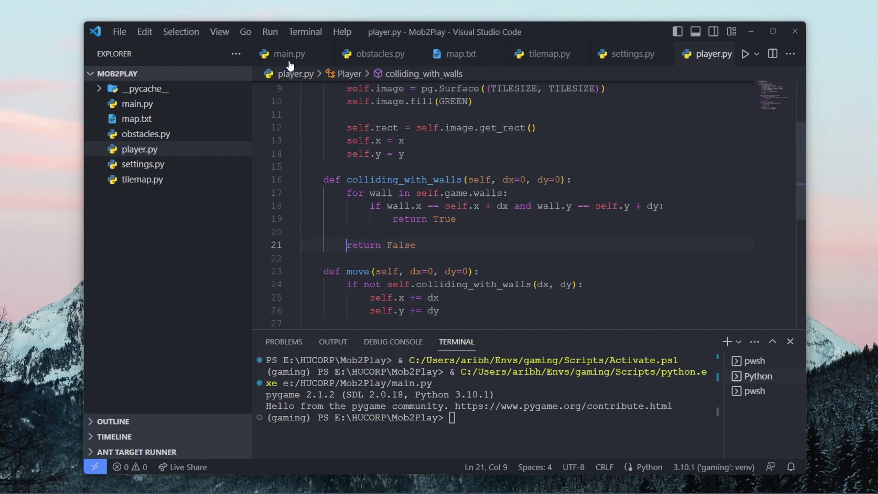
Run main.py, move the green player up and right, then bring the editor back to the front.
click(289, 54)
click(747, 54)
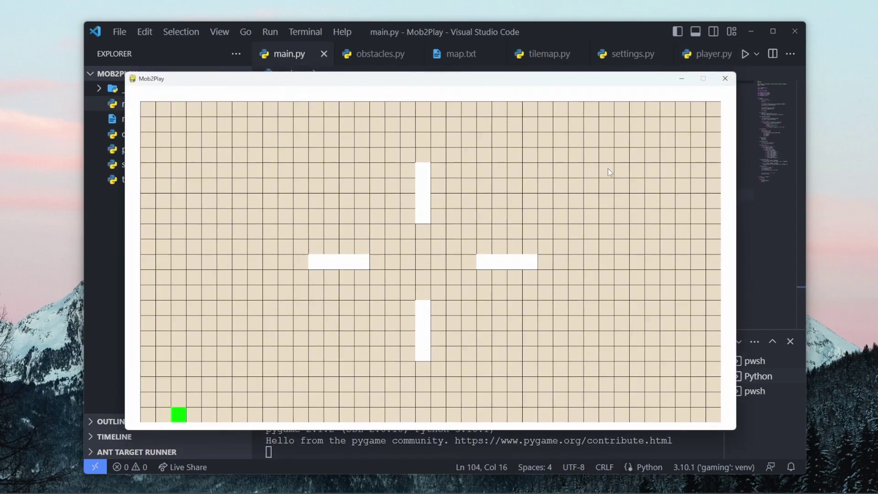
key(Up)
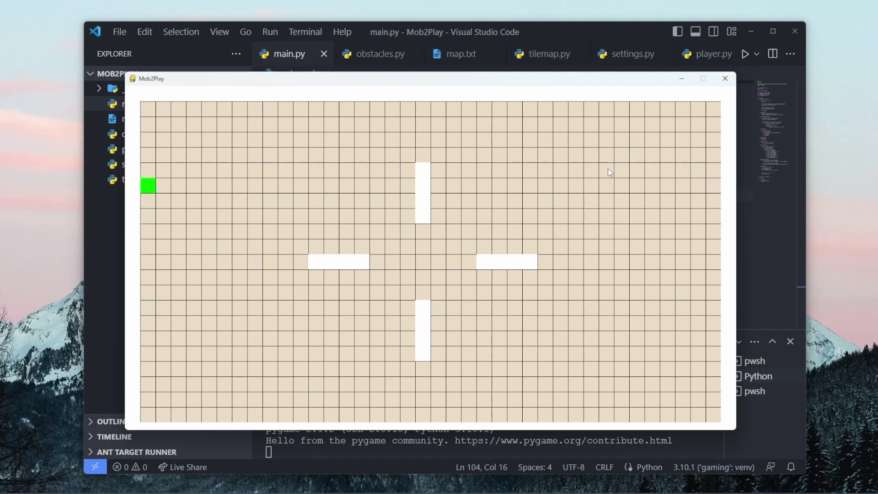
key(Right)
key(Right)
key(Right)
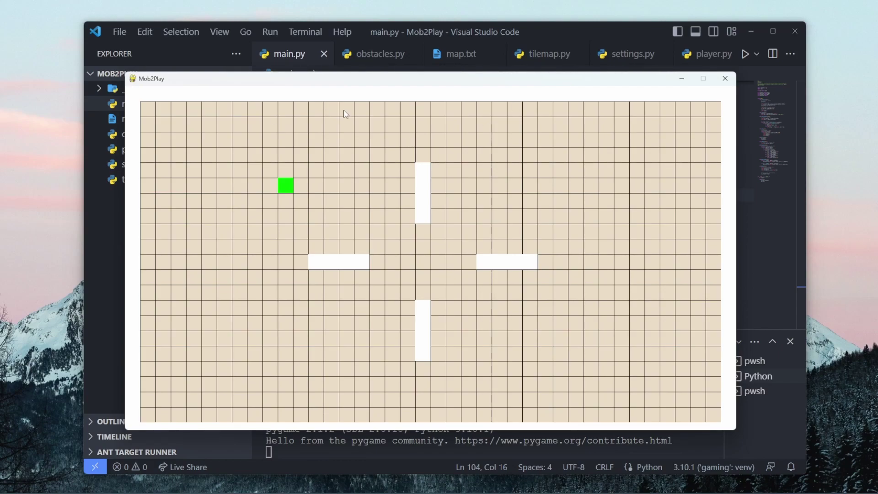
click(408, 34)
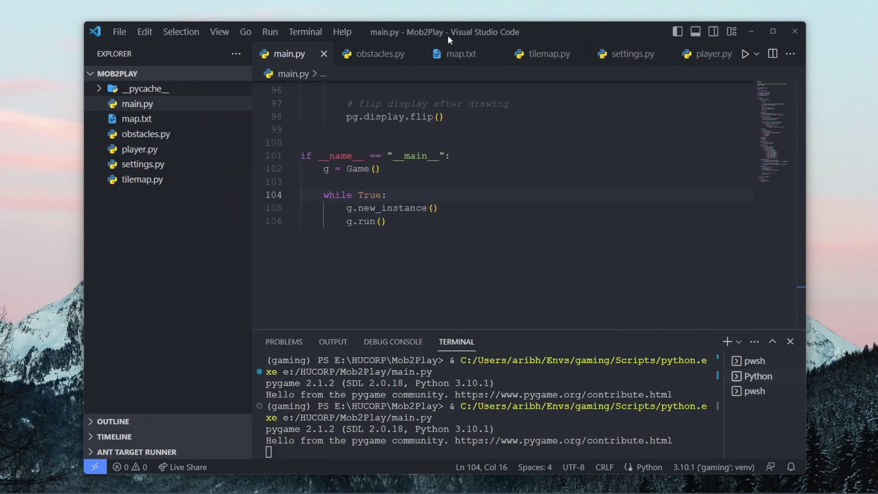